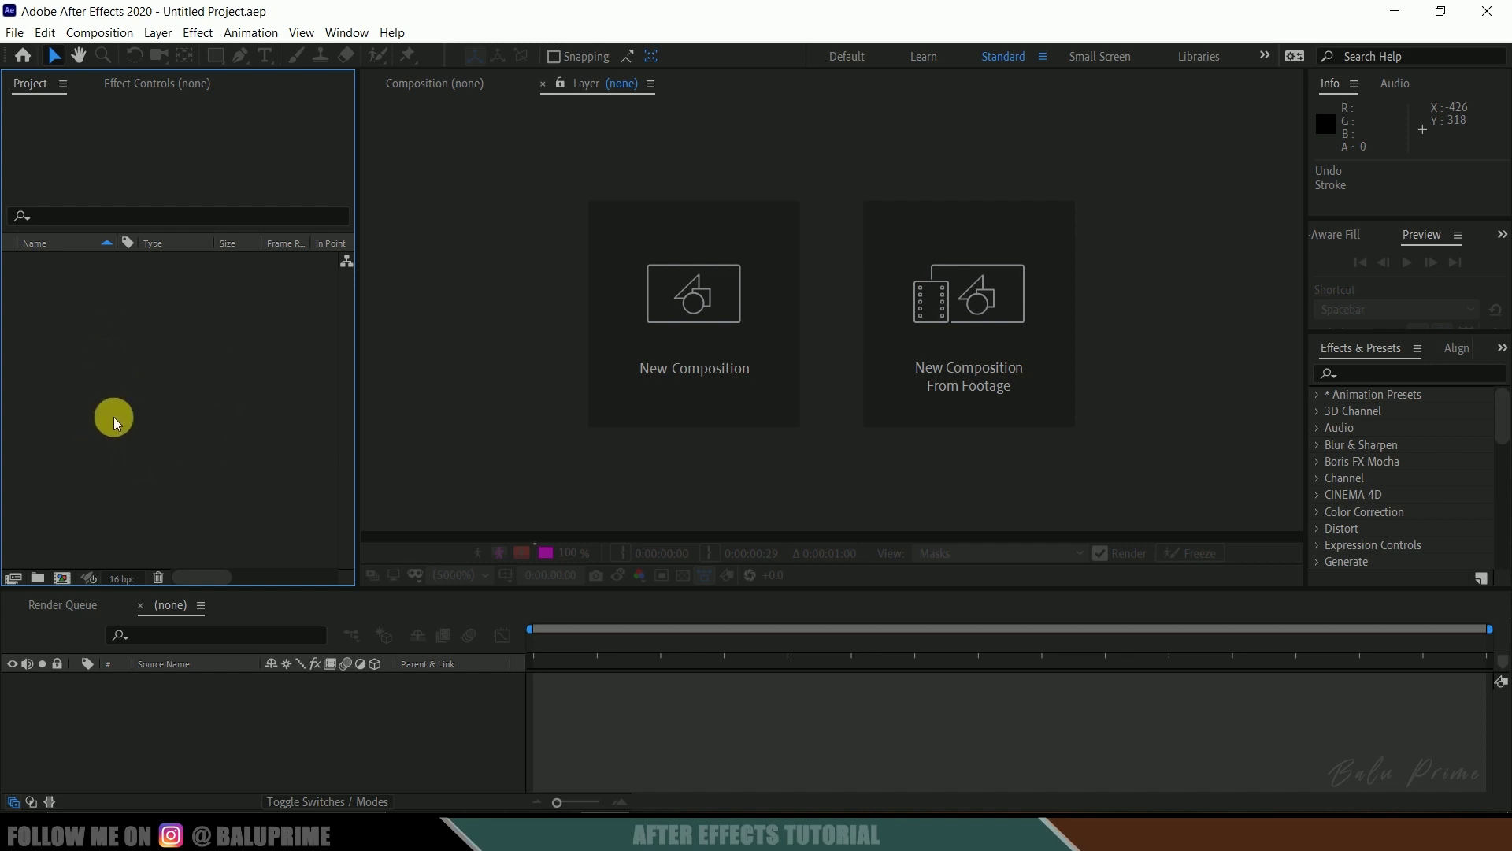
Import am the.mp4 into the project and build a new composition named am the from it.
right_click(105, 344)
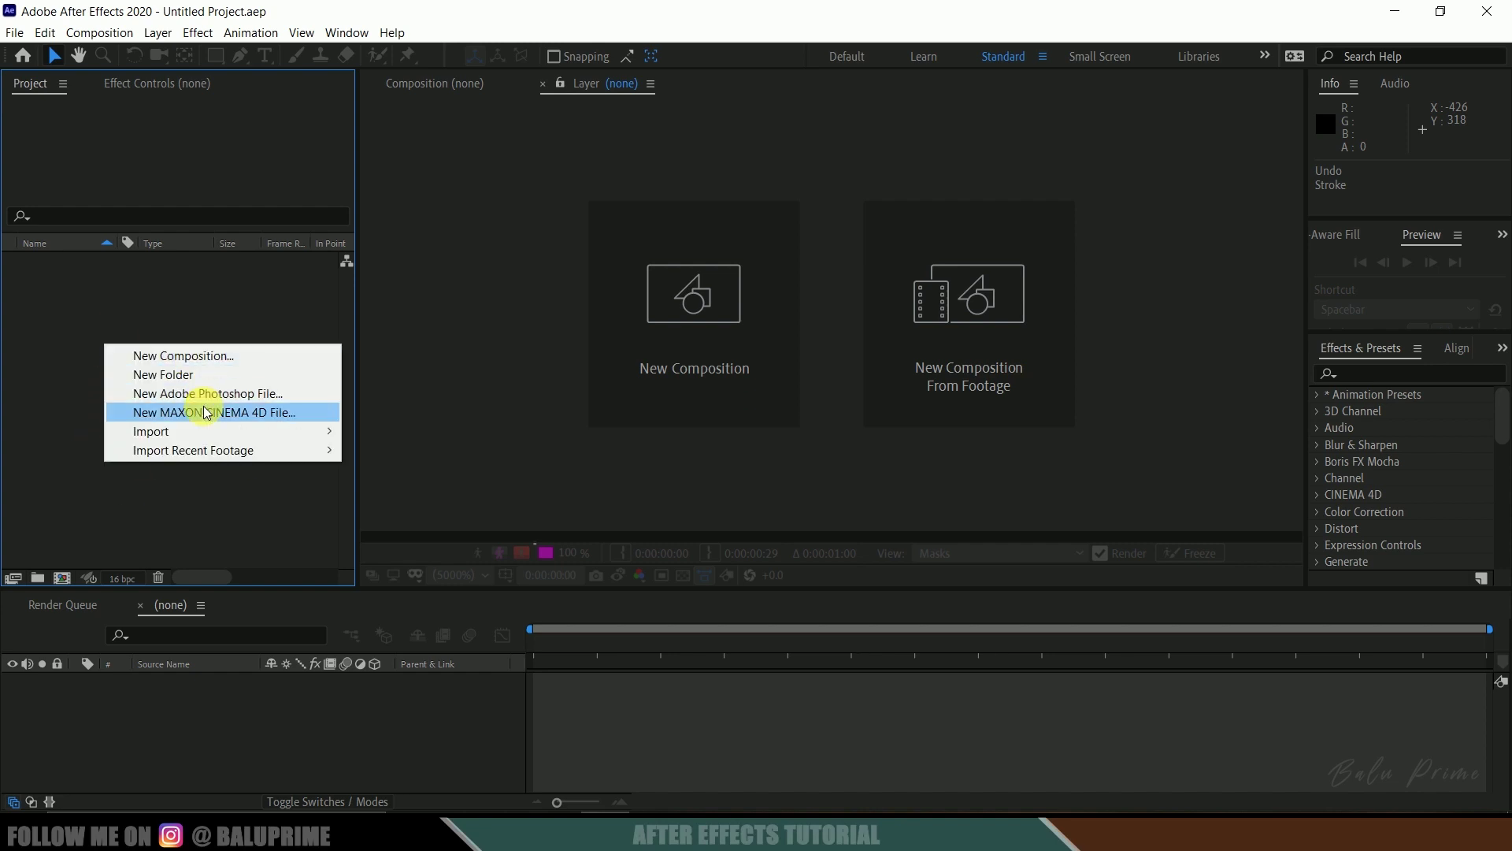
mouse_move(189, 431)
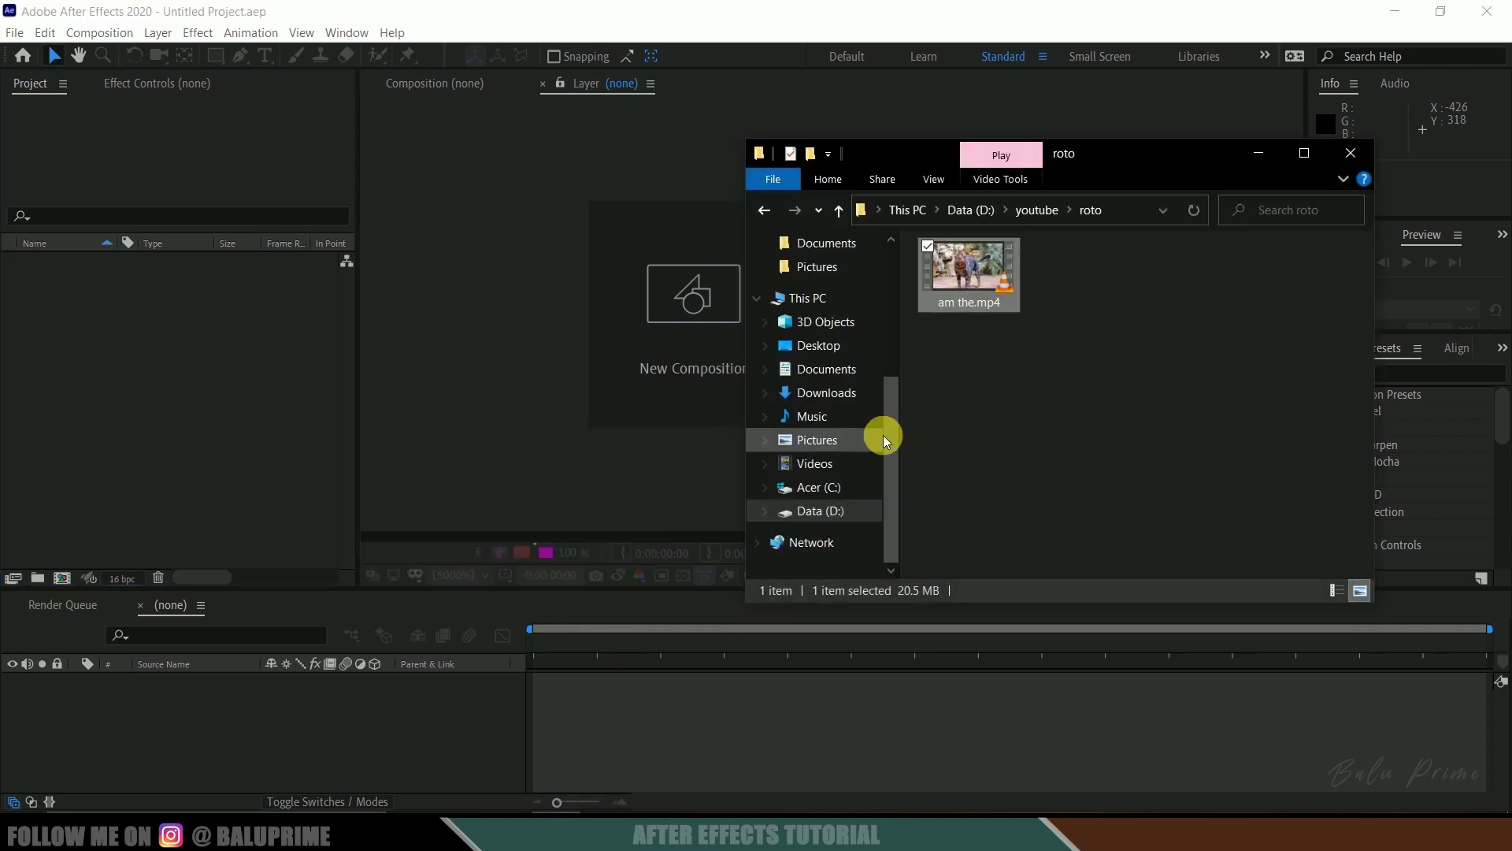
left_click(973, 280)
left_click_drag(973, 280, 115, 432)
left_click_drag(945, 296, 134, 376)
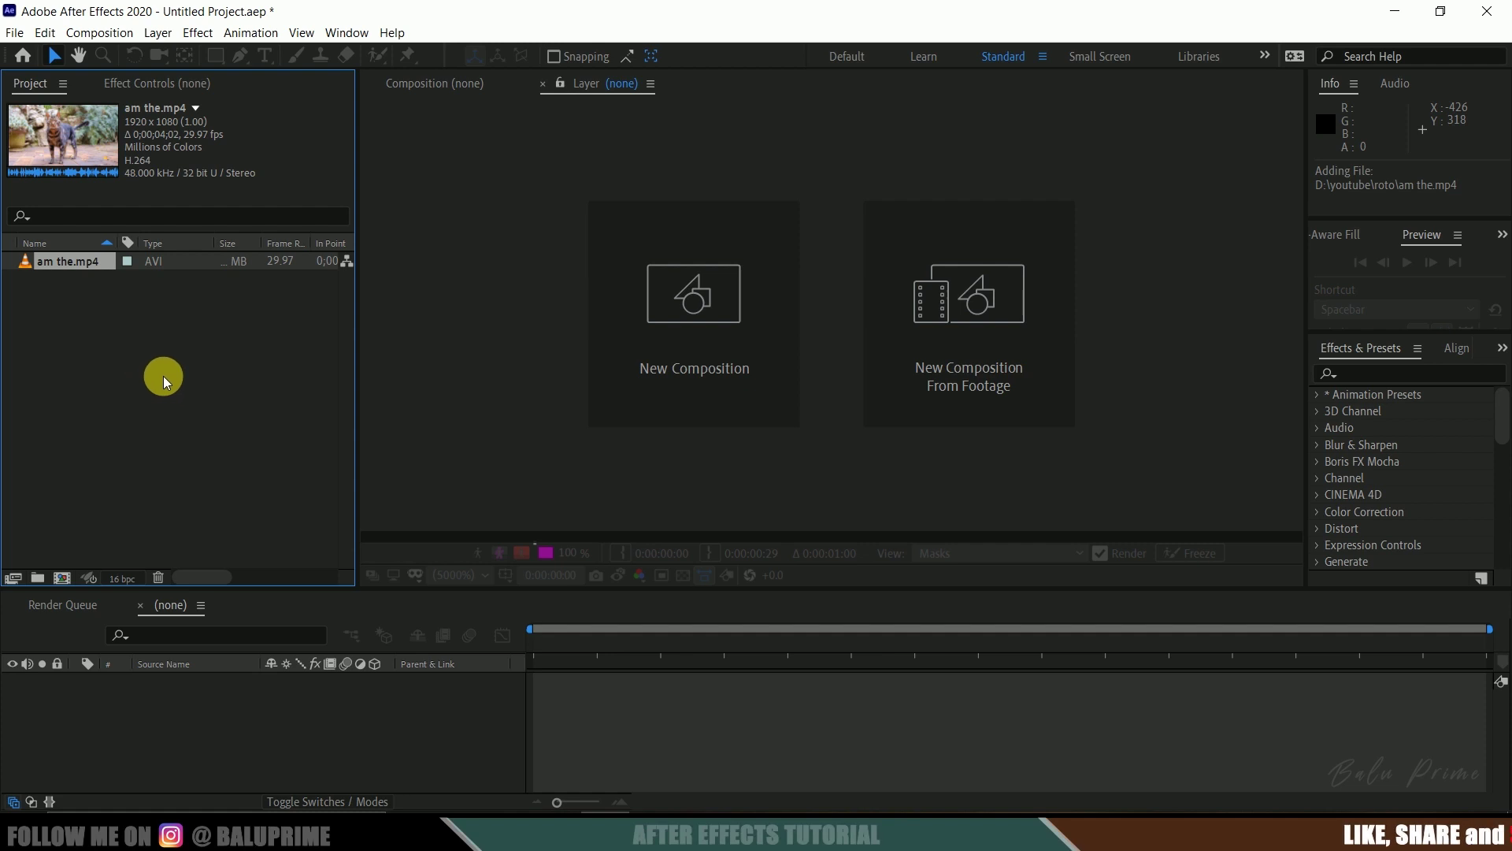
left_click(60, 263)
left_click_drag(59, 263, 61, 572)
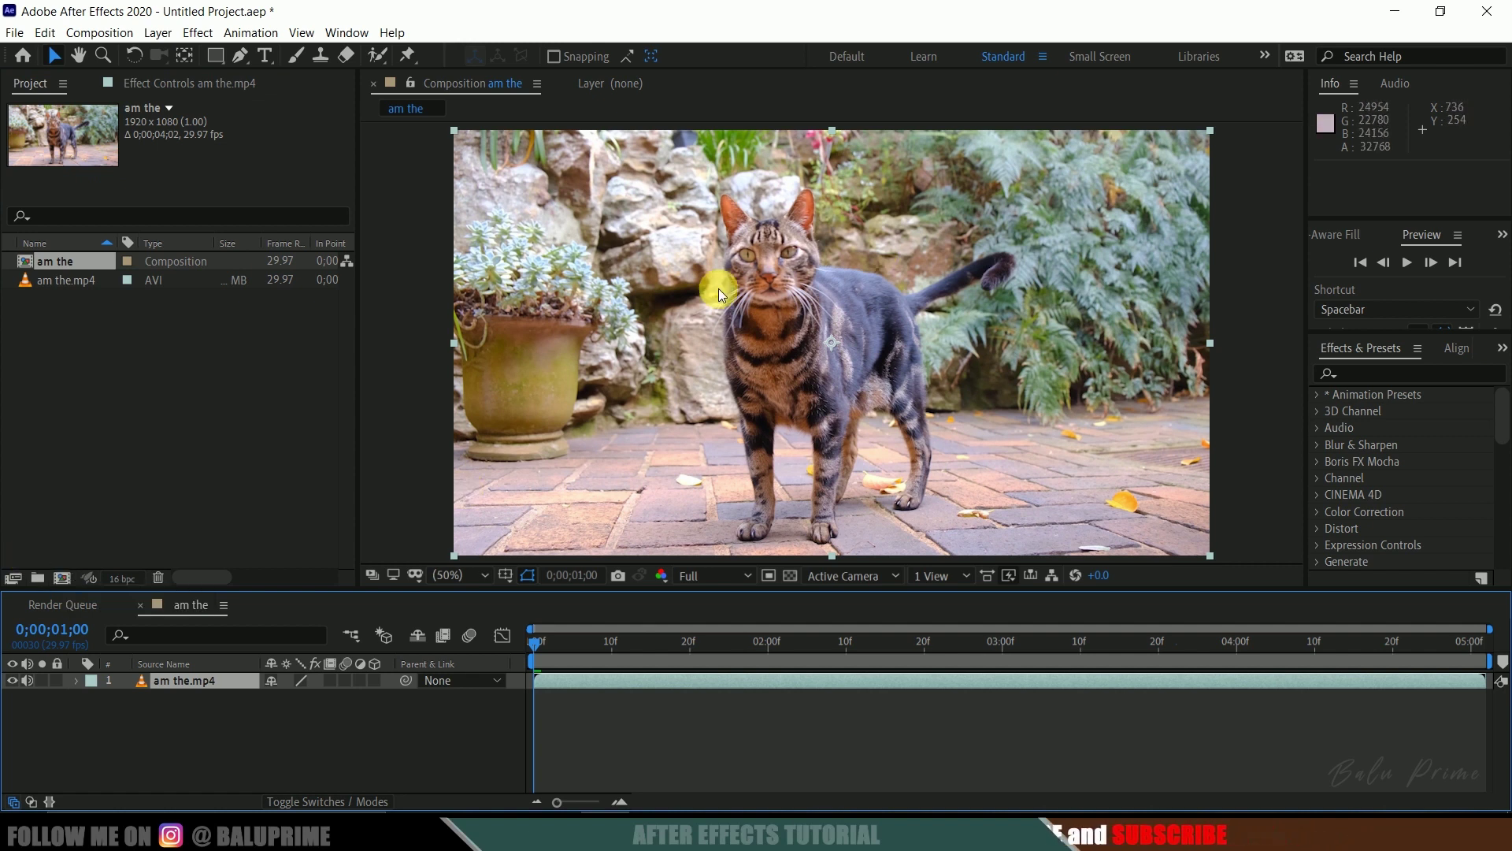
Preview the cat clip, then mute the footage layer's audio.
left_click(218, 736)
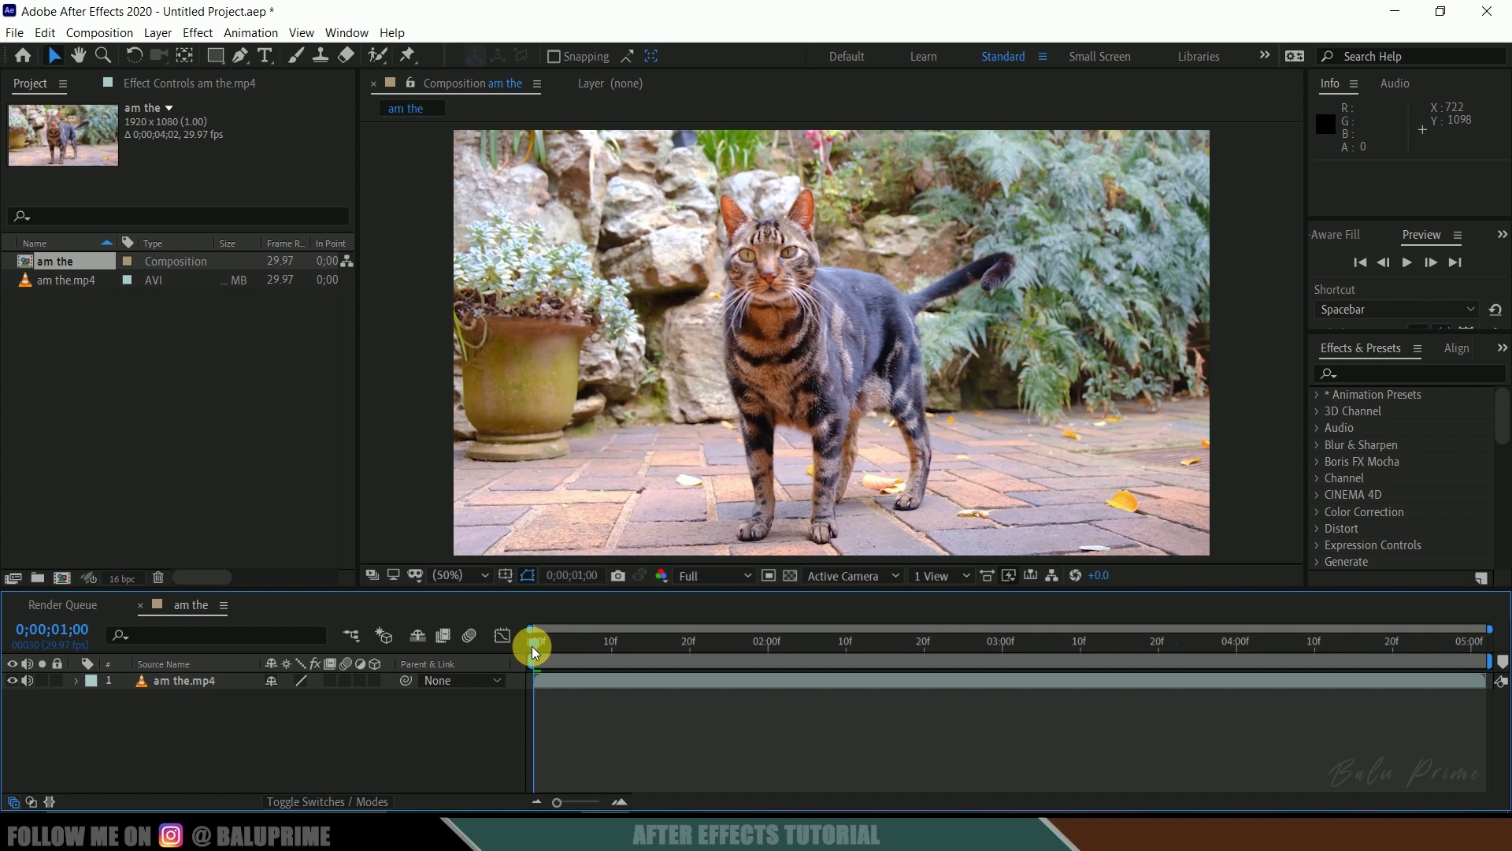
key("space")
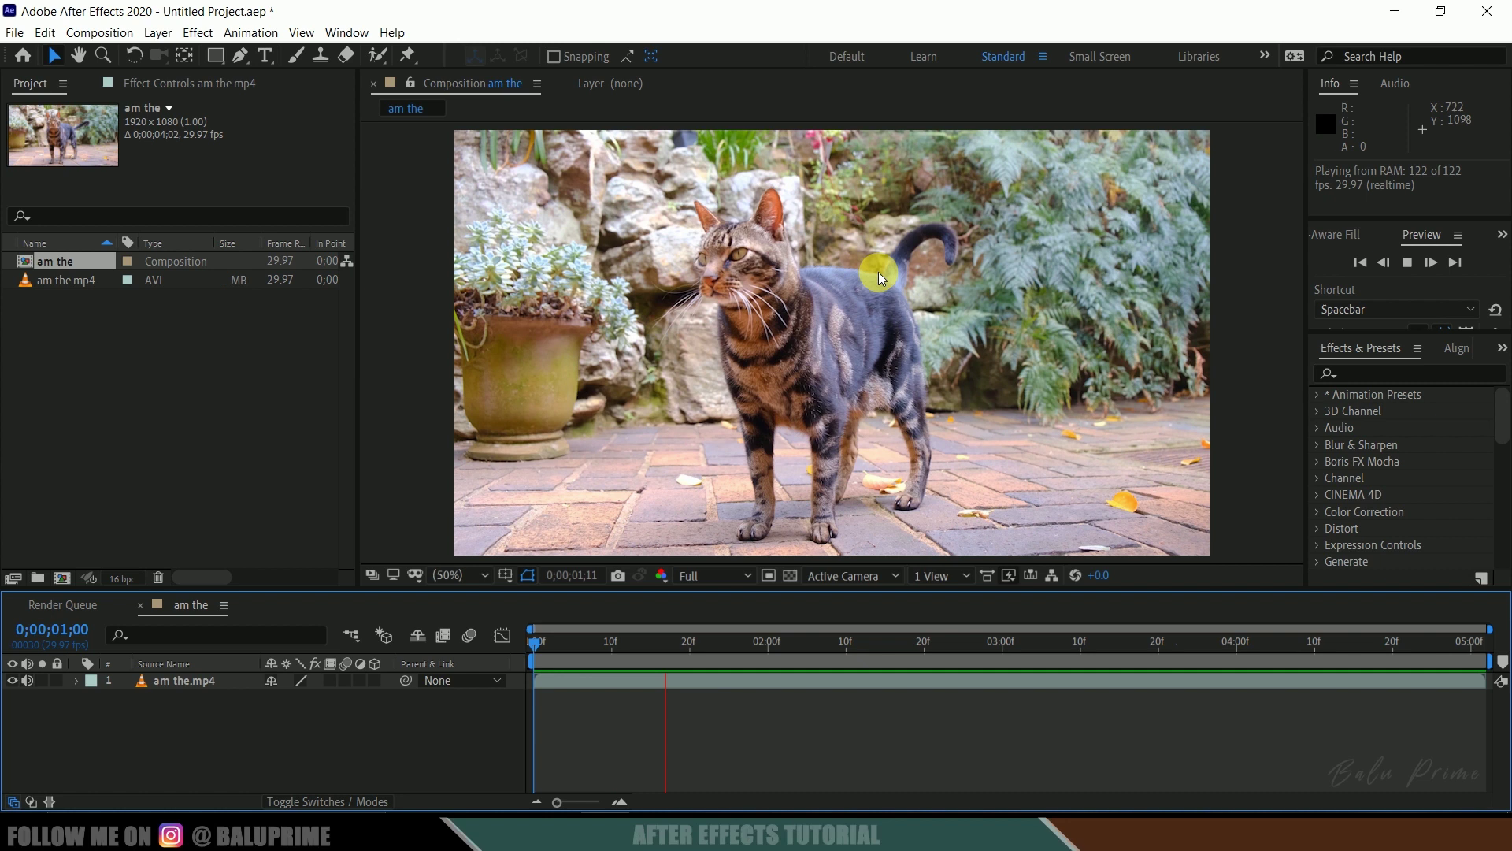
key("space")
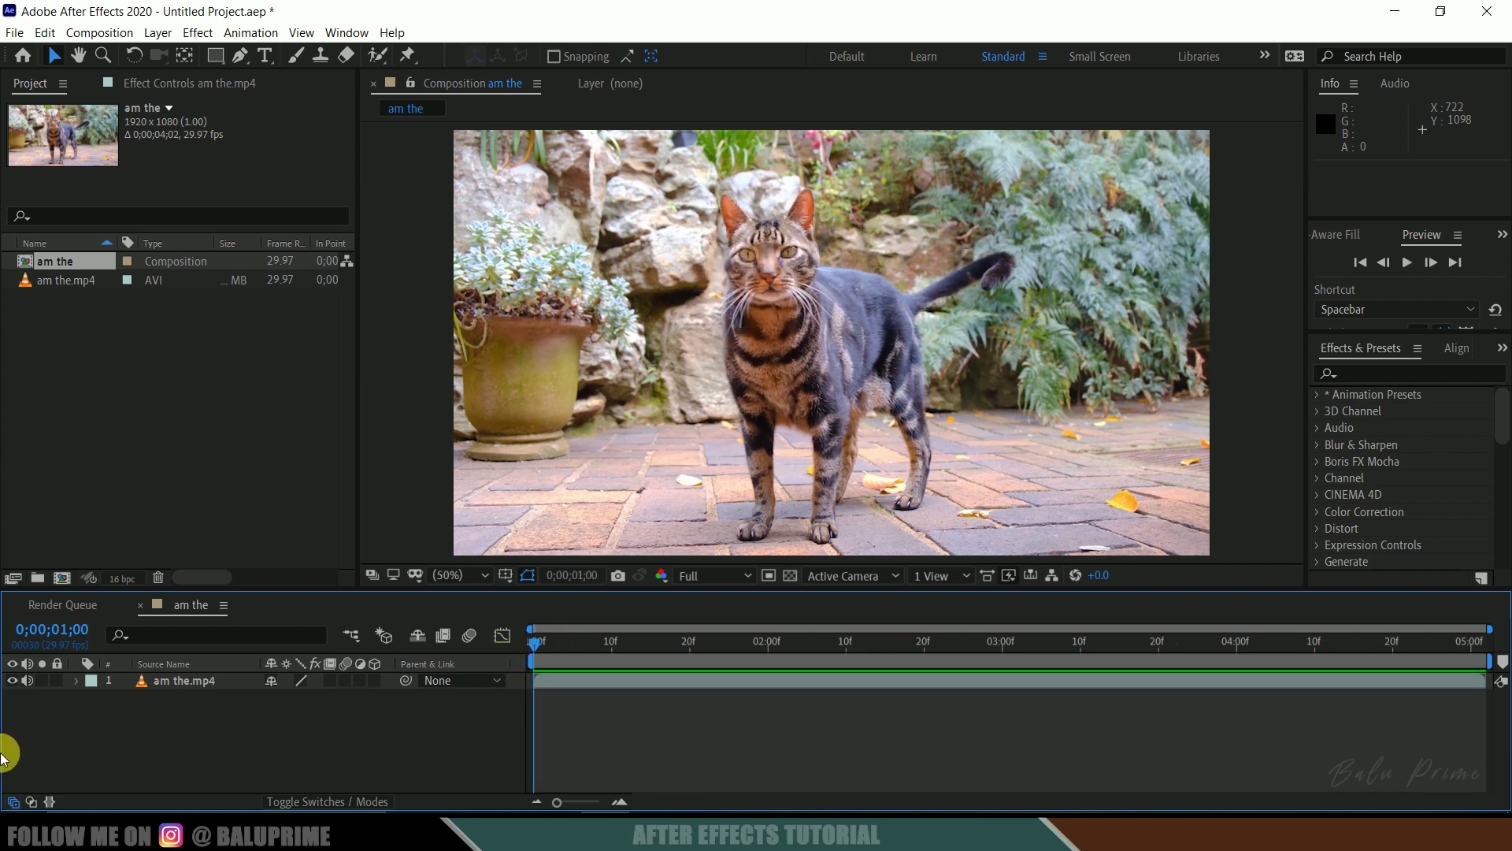
left_click(27, 680)
Scrub back to the start, check the preview resolution, and select the am the.mp4 layer.
left_click(692, 254)
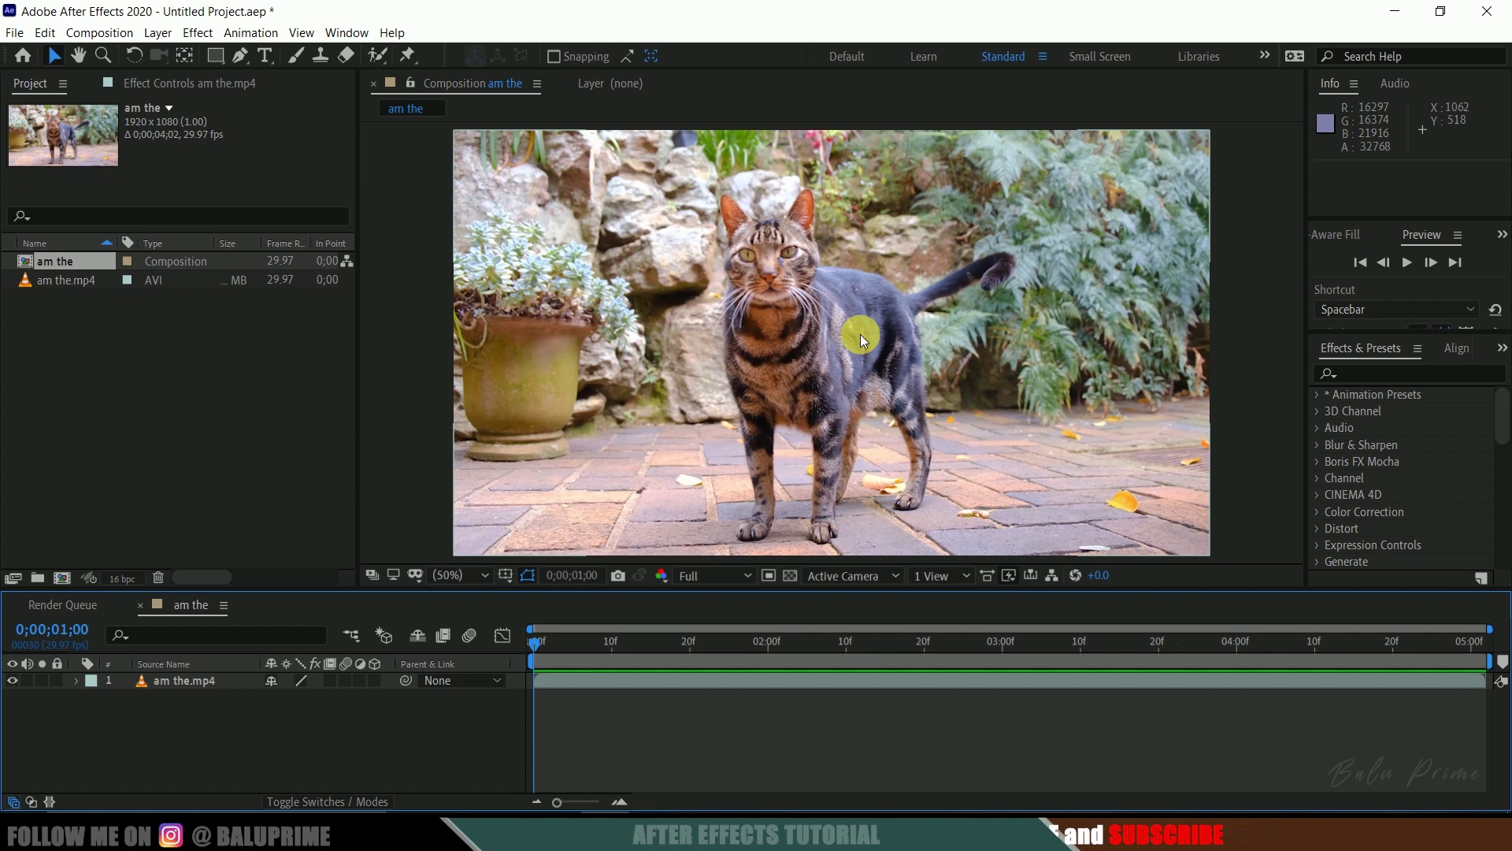
left_click_drag(539, 643, 516, 668)
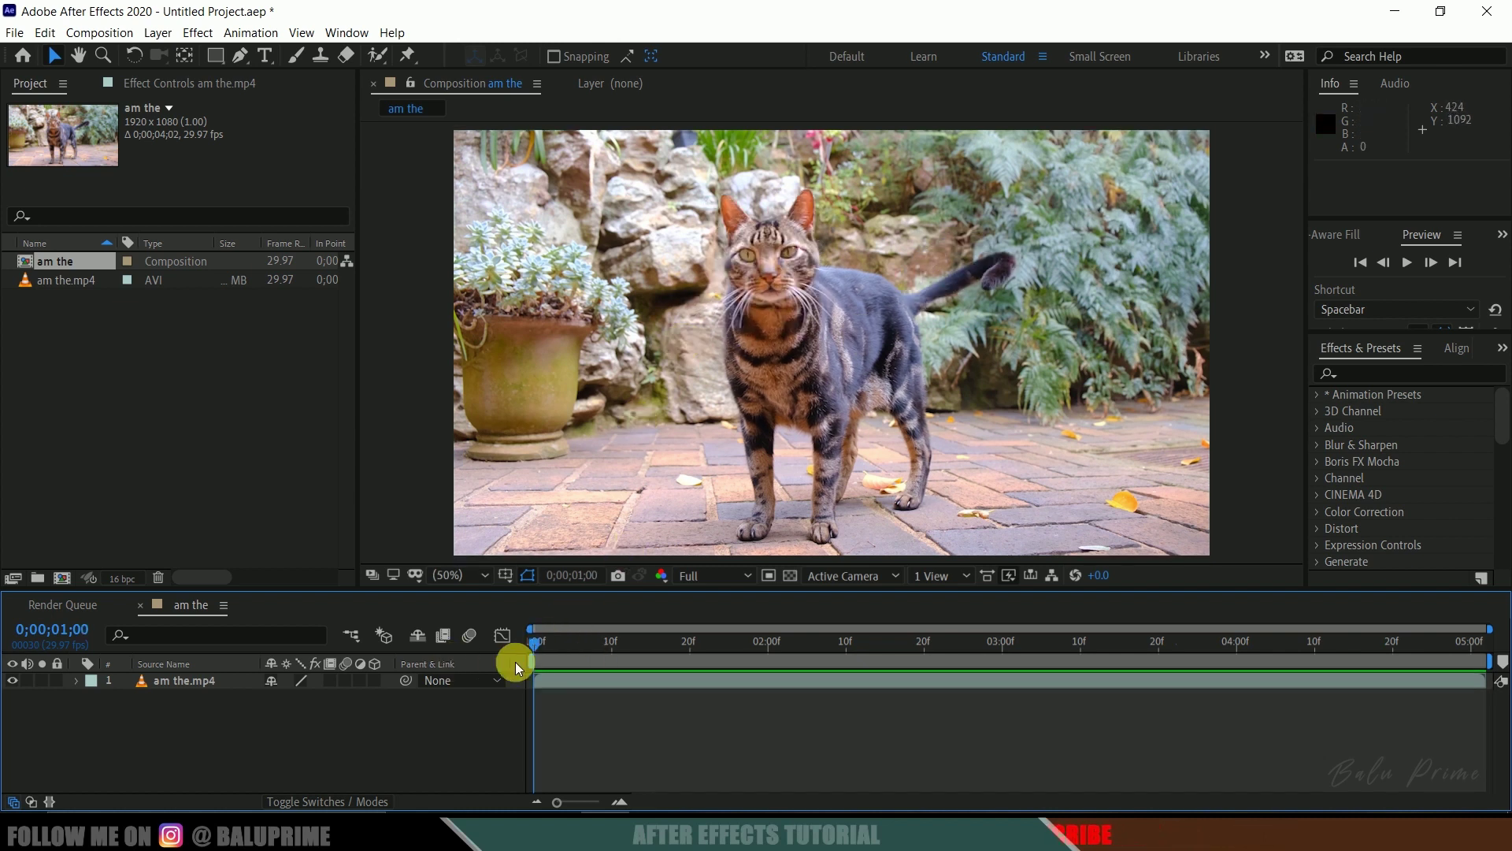
left_click(701, 577)
left_click(712, 614)
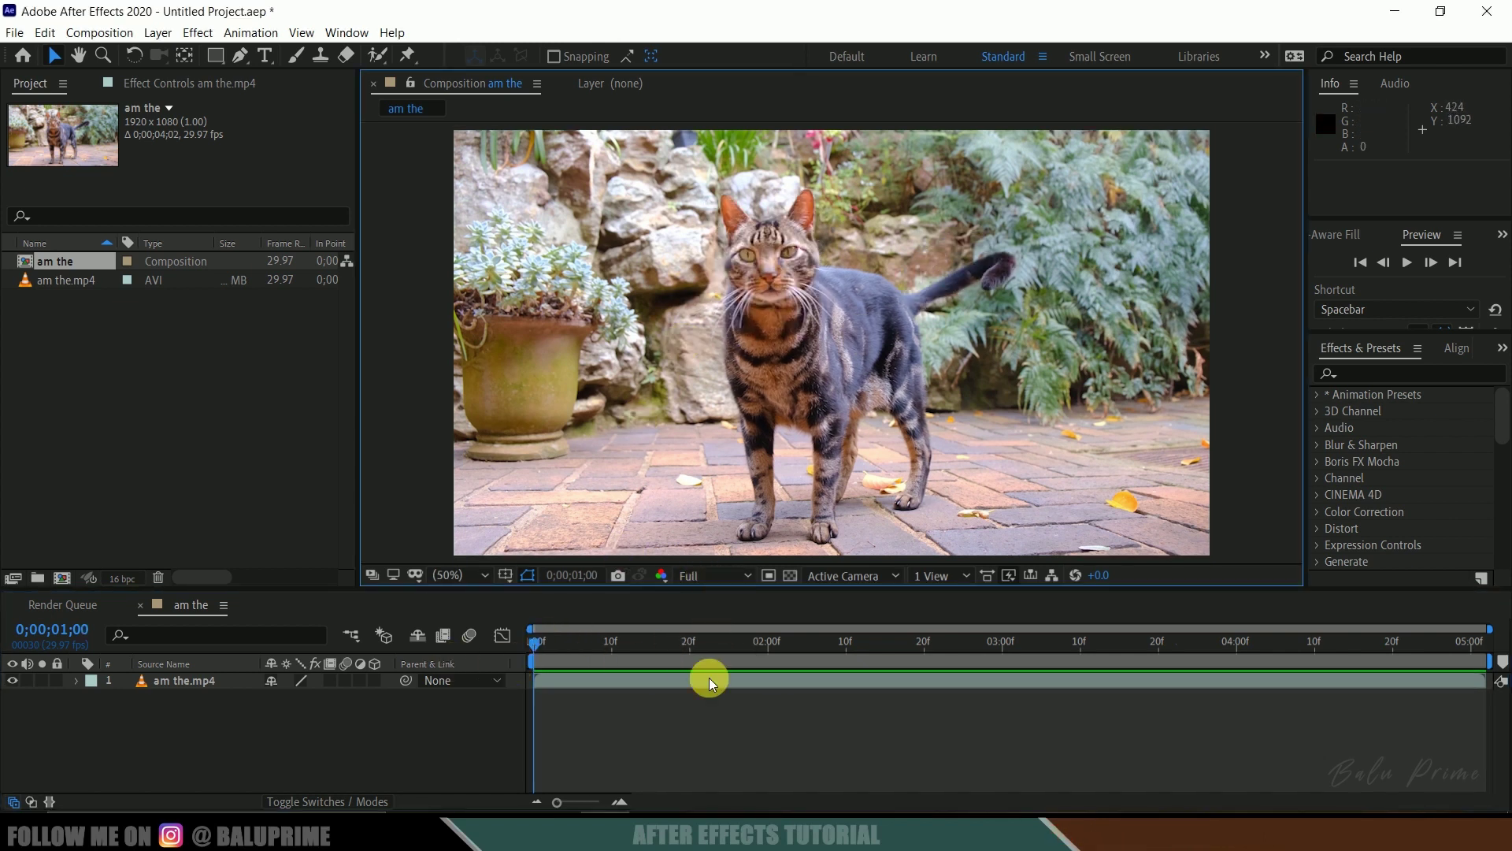
left_click(569, 682)
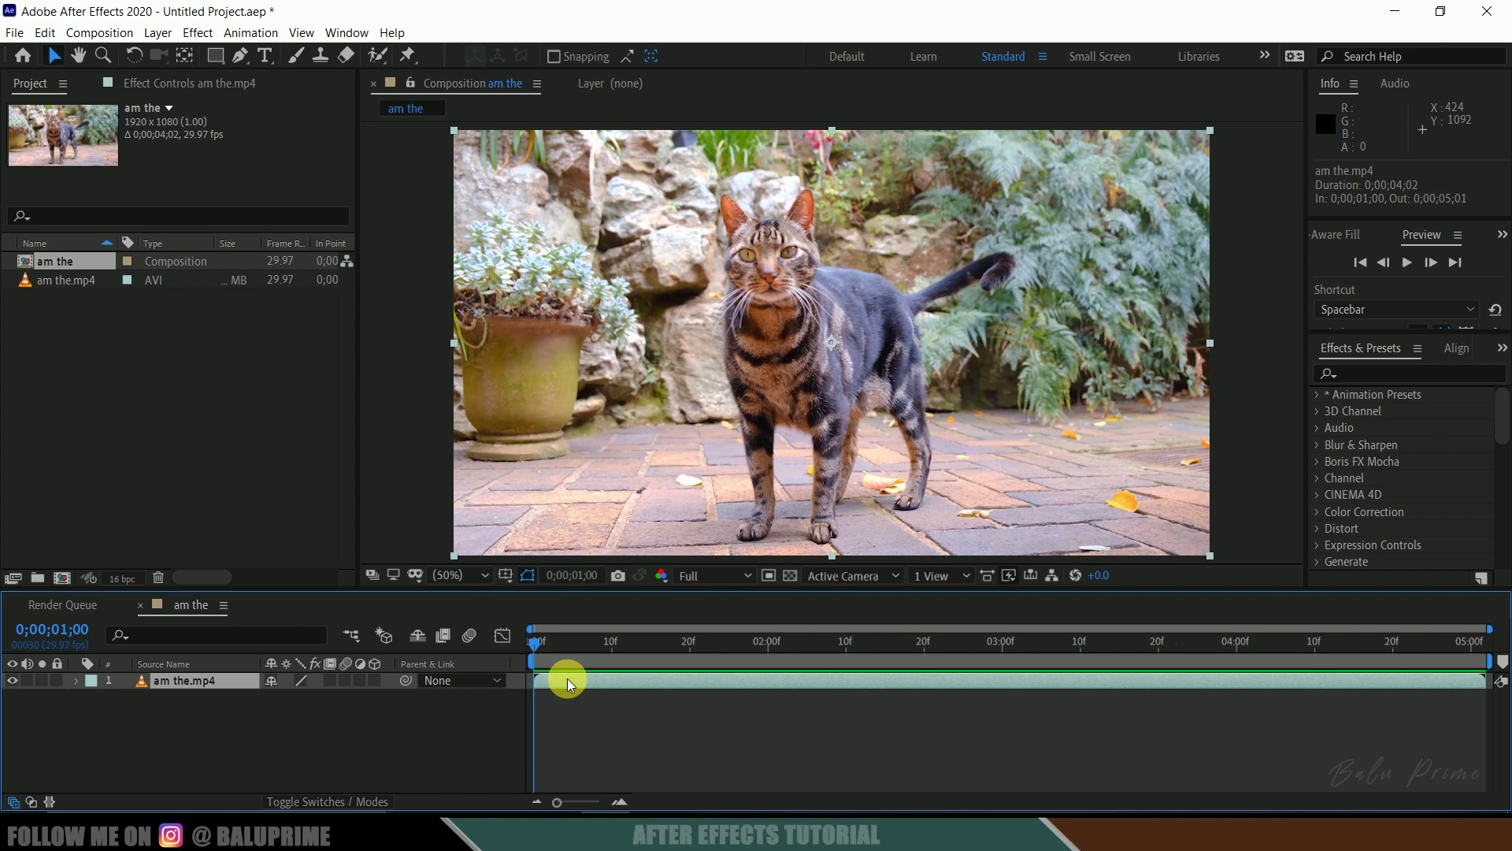
Open am the.mp4 in the Layer panel and paint the cat's chest with a ~110 px Roto Brush.
left_click(378, 57)
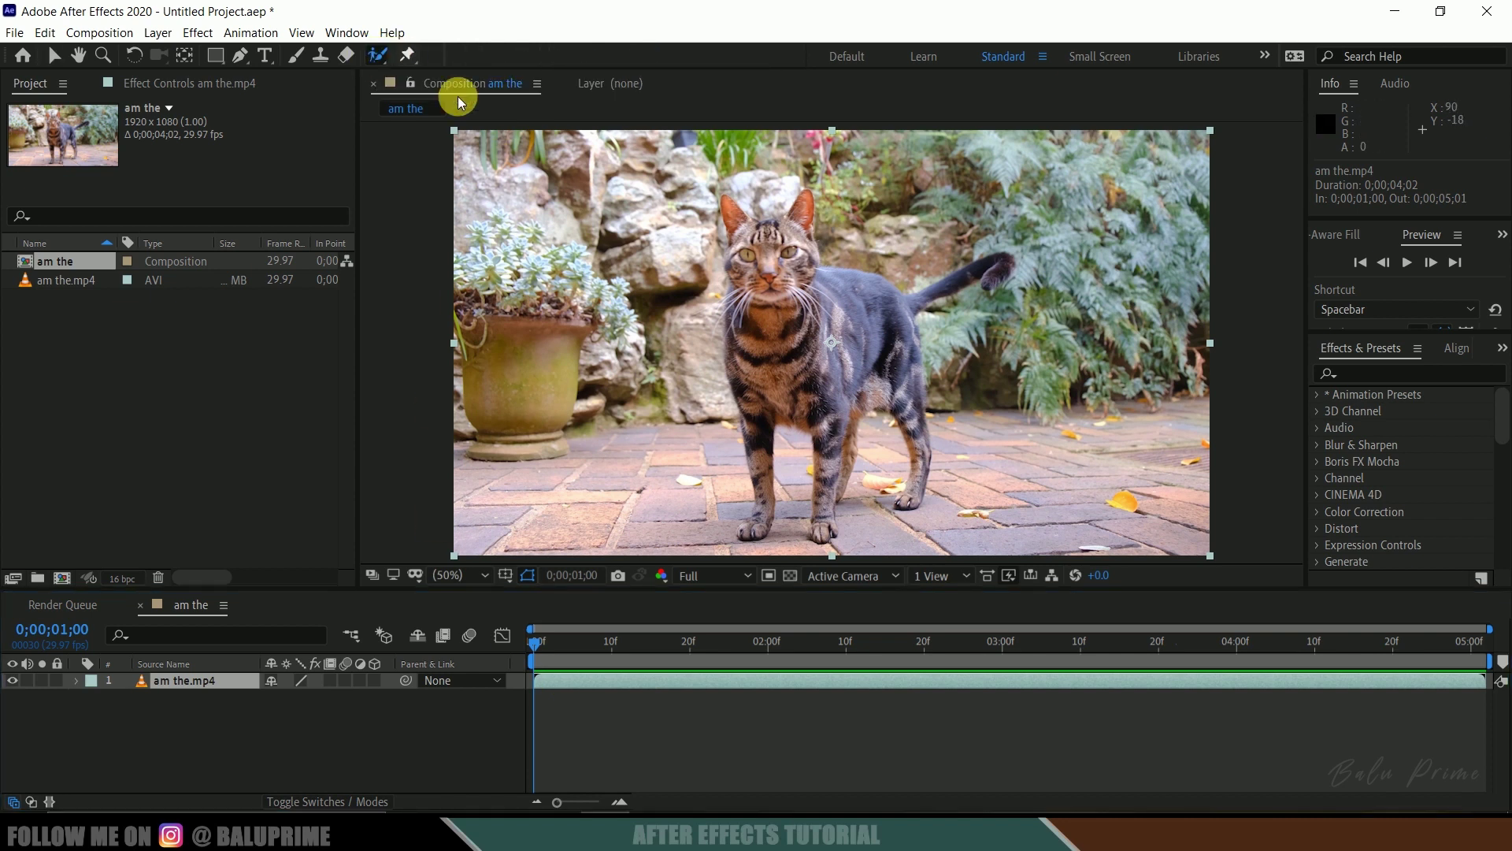
double_click(893, 329)
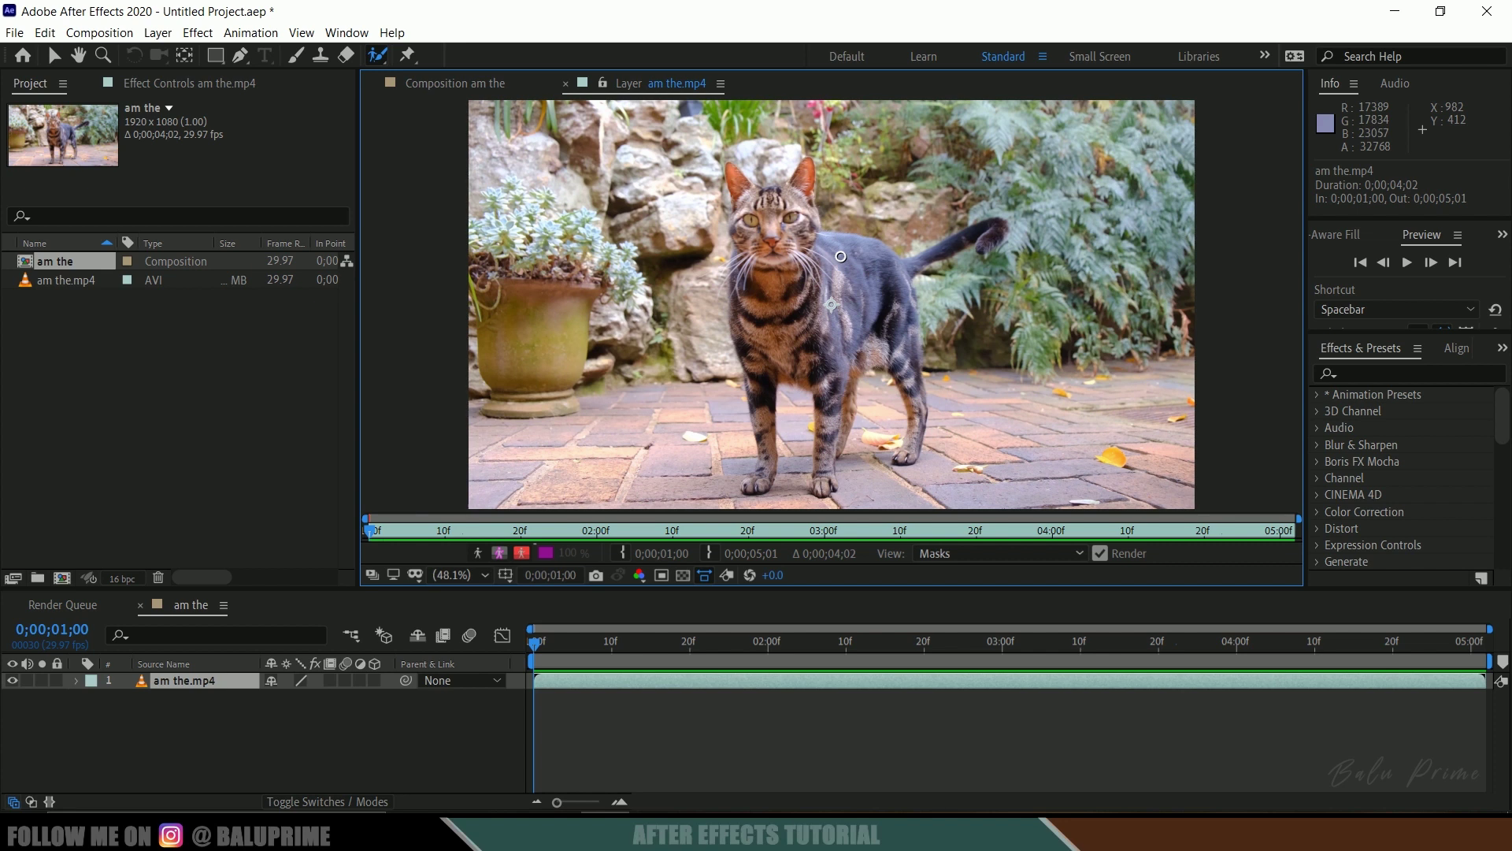
mouse_move(875, 256)
left_mouse_down()
mouse_move(927, 256)
mouse_move(877, 256)
left_mouse_up()
mouse_move(780, 250)
left_mouse_down()
mouse_move(770, 263)
mouse_move(806, 317)
mouse_move(796, 306)
left_mouse_up()
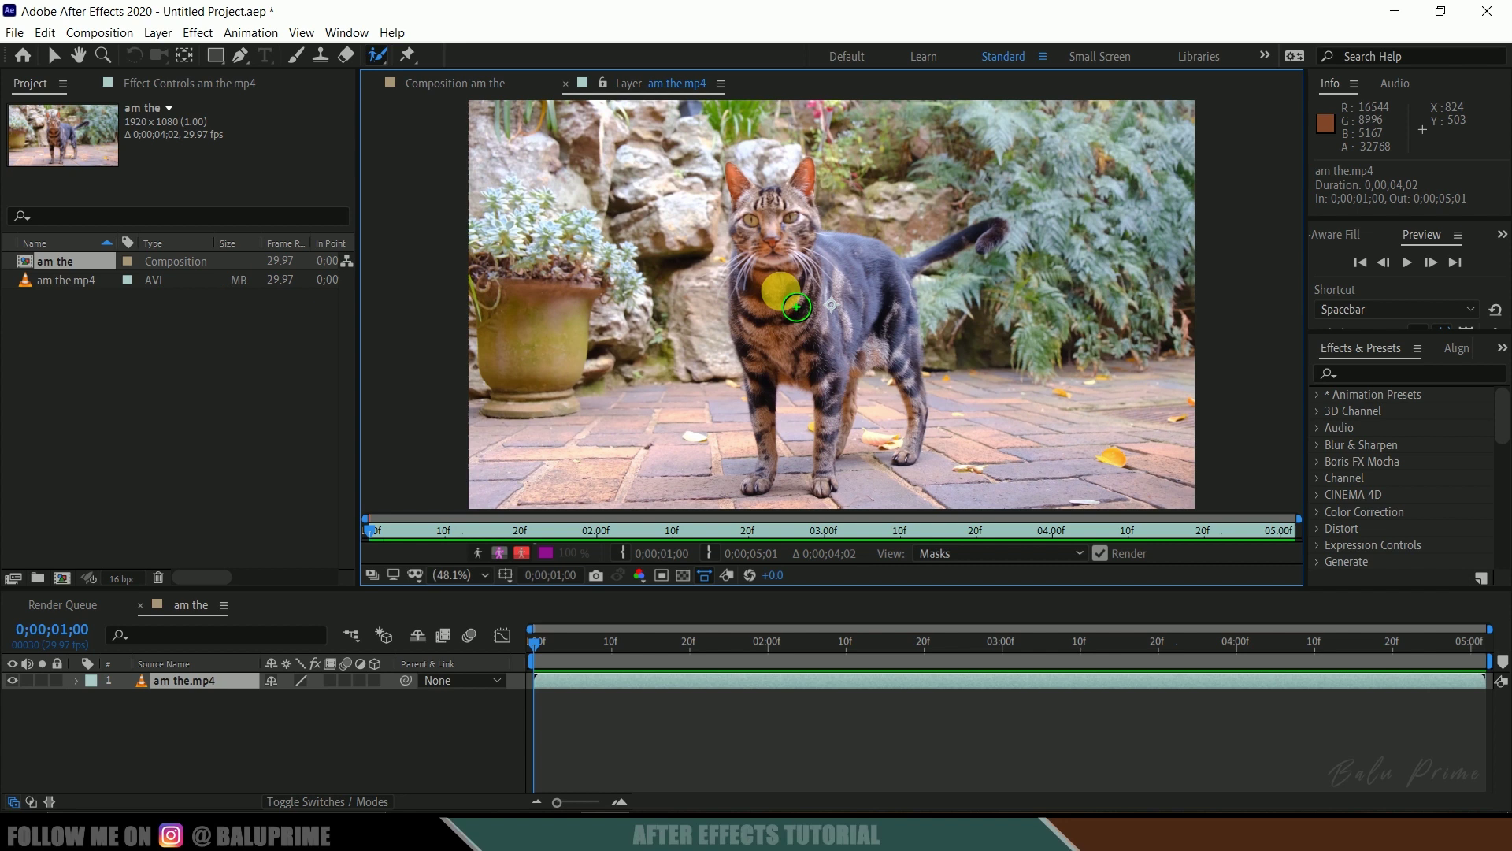
left_click_drag(775, 214, 807, 319)
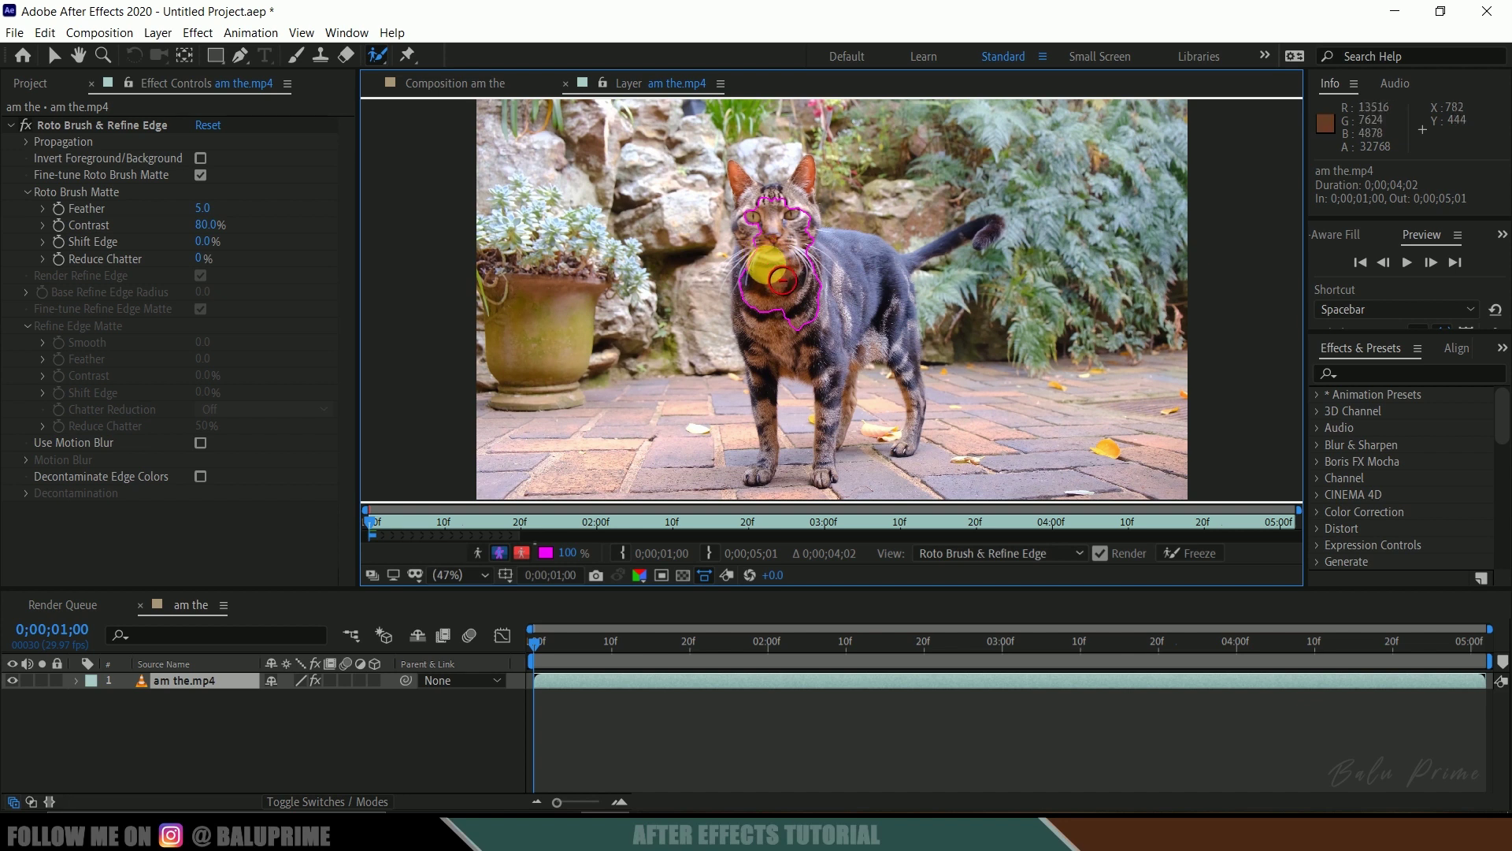
mouse_move(786, 298)
left_mouse_down()
mouse_move(823, 316)
mouse_move(837, 301)
mouse_move(764, 316)
mouse_move(786, 249)
mouse_move(765, 249)
mouse_move(846, 222)
mouse_move(783, 338)
mouse_move(768, 293)
left_mouse_up()
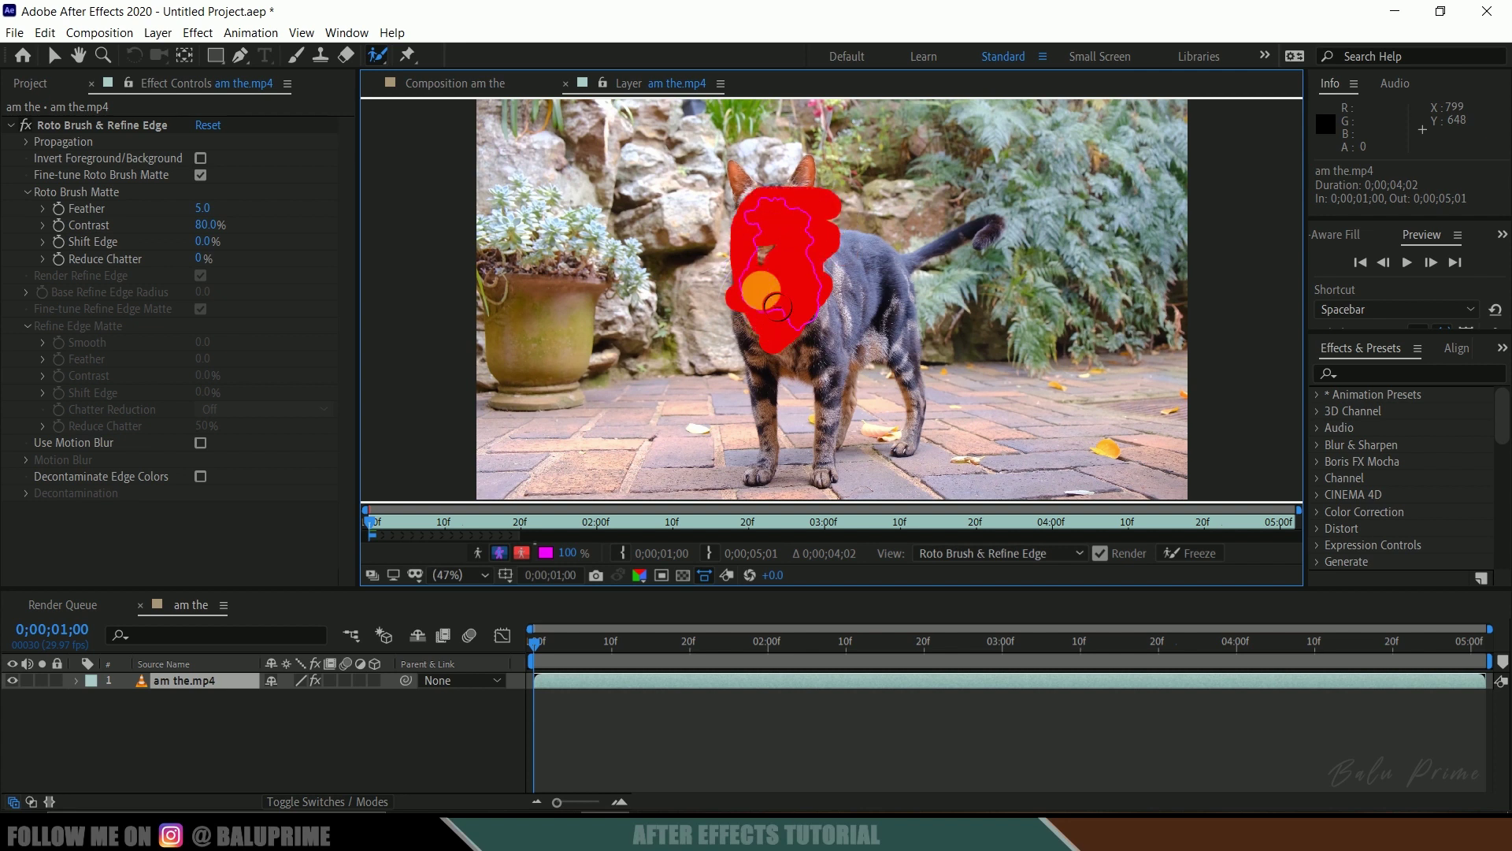
Fix a background spot on the chest and set the view resolution to Full.
left_click(819, 318, "alt")
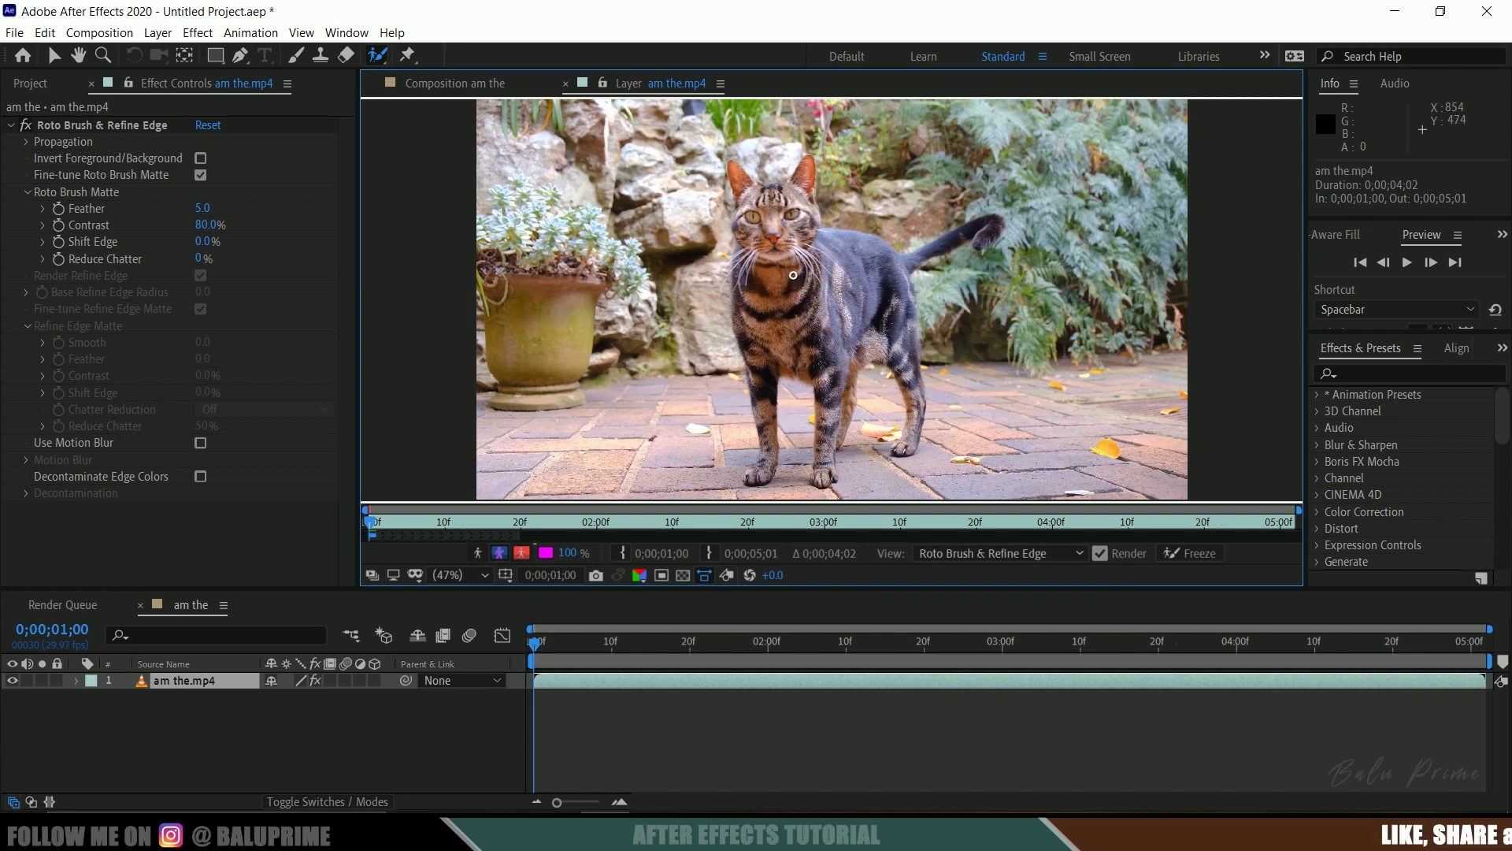
left_click(301, 32)
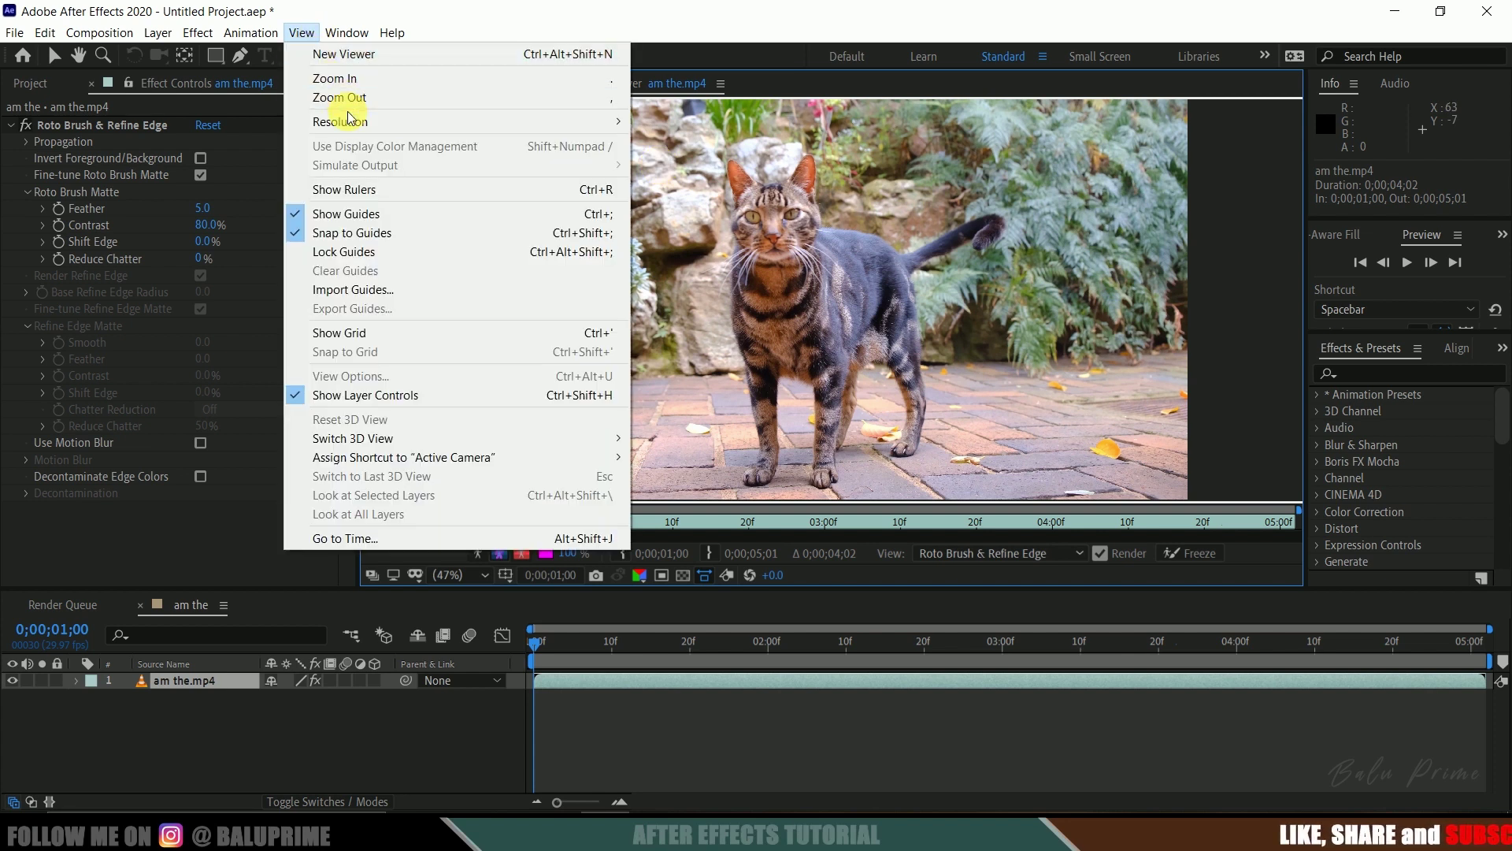
left_click(665, 124)
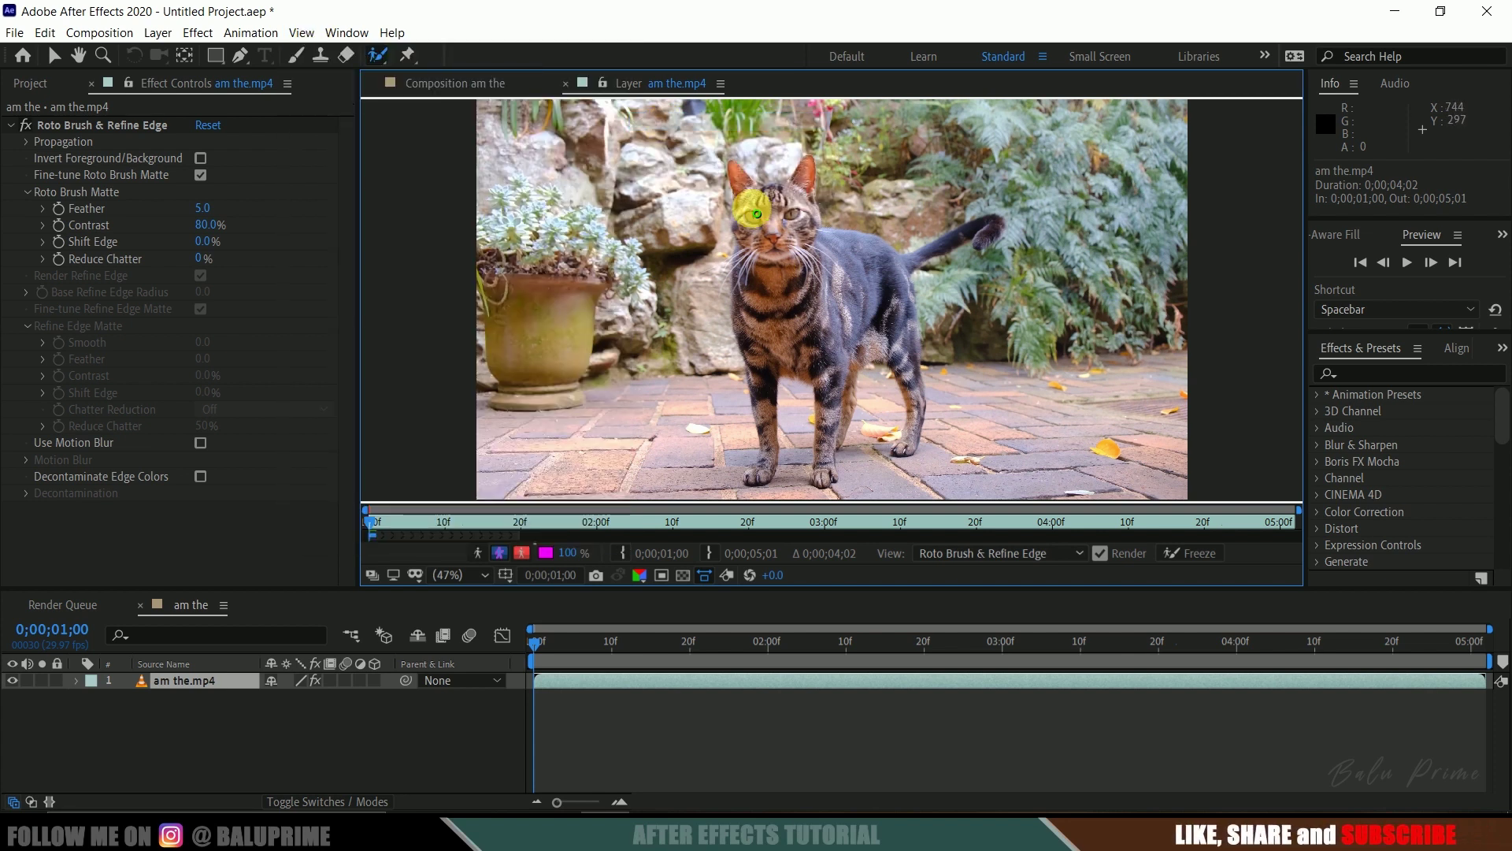
Paint Roto Brush strokes from the cat's head down to the back leg, then zoom in to check the outline.
mouse_move(739, 180)
left_mouse_down()
mouse_move(777, 320)
mouse_move(766, 476)
left_mouse_up()
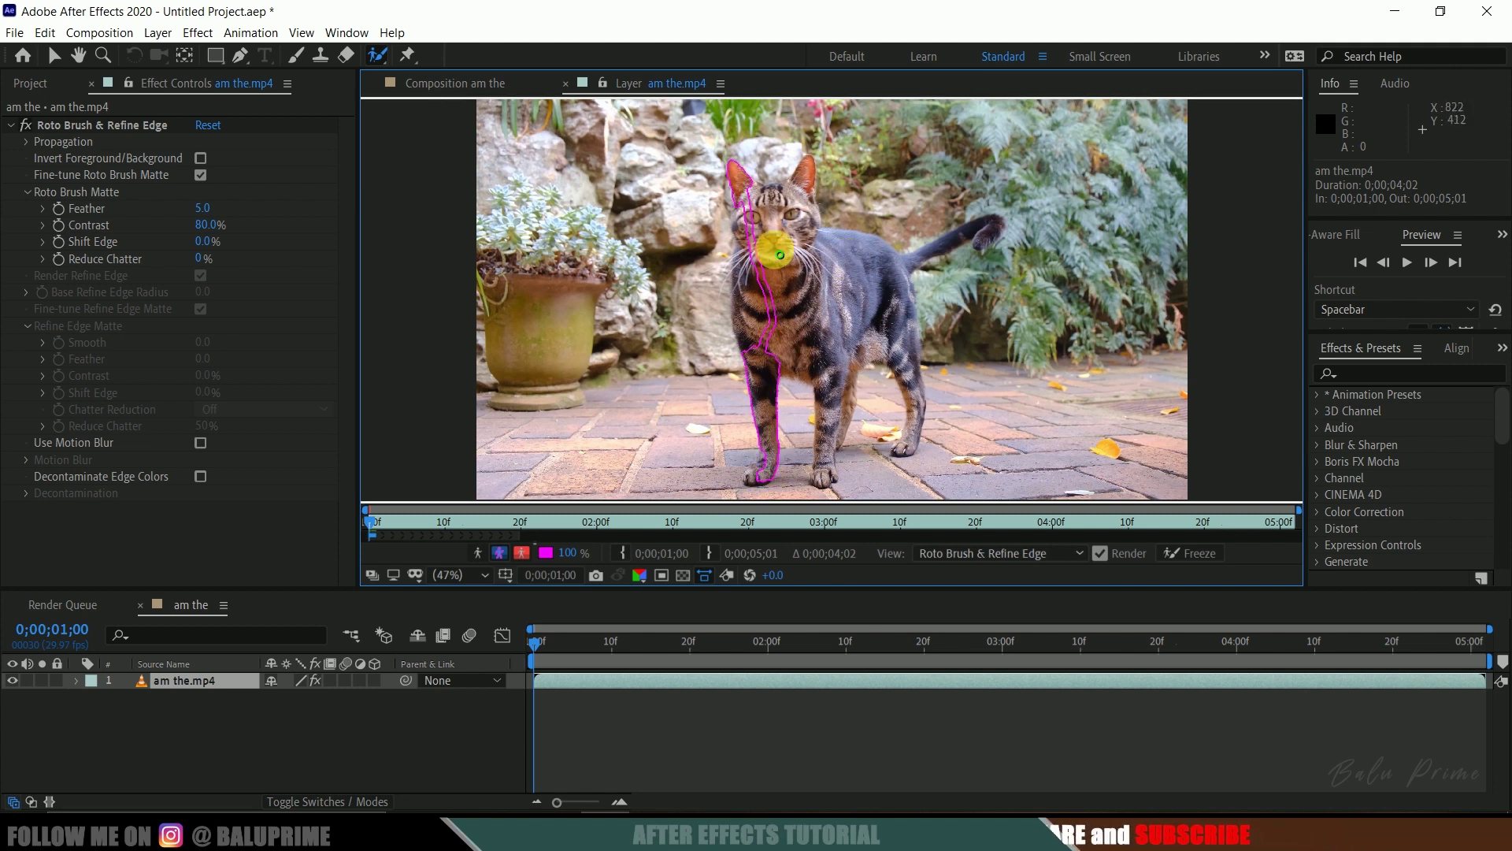
left_click_drag(780, 255, 897, 453)
left_click_drag(831, 306, 831, 306)
key("slash")
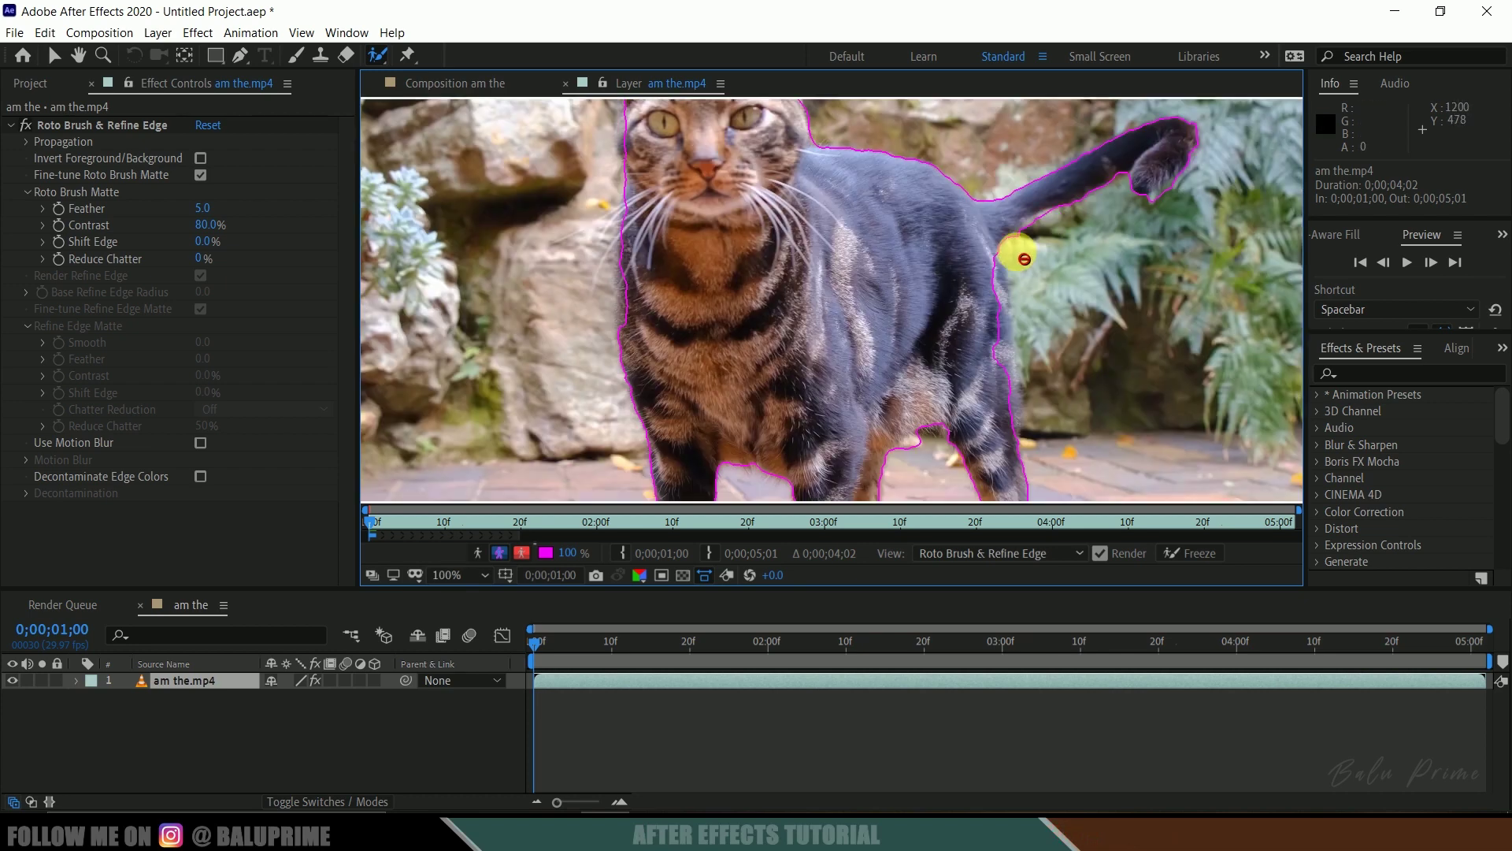
scroll(1024, 258, "up", 2)
scroll(906, 427, "up", 1)
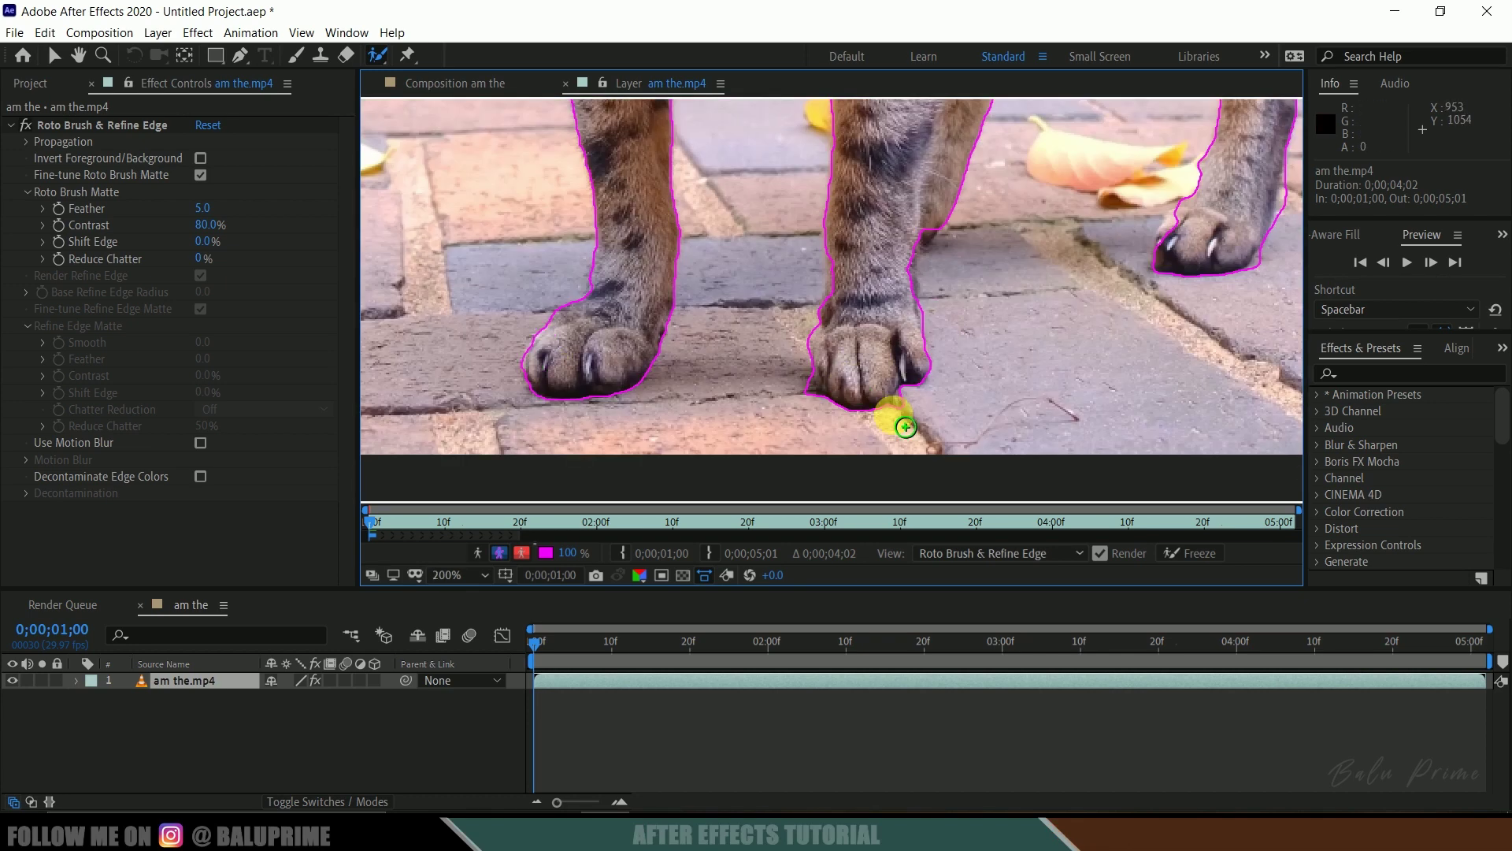
scroll(906, 427, "down", 4)
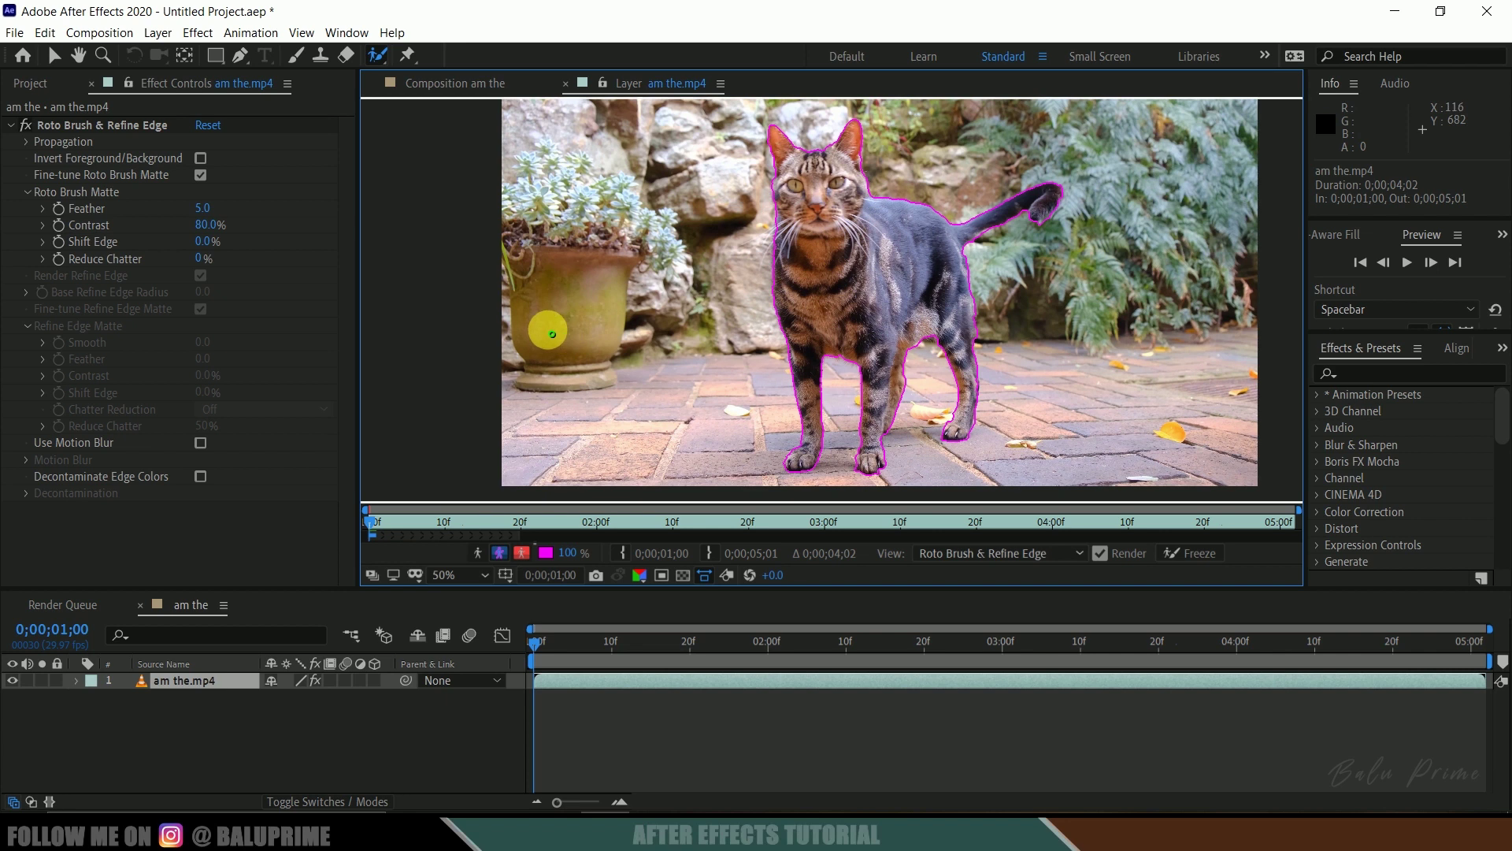
Play through the clip, stopping where the matte slips to repaint the cat's neck and chest as foreground.
key("space")
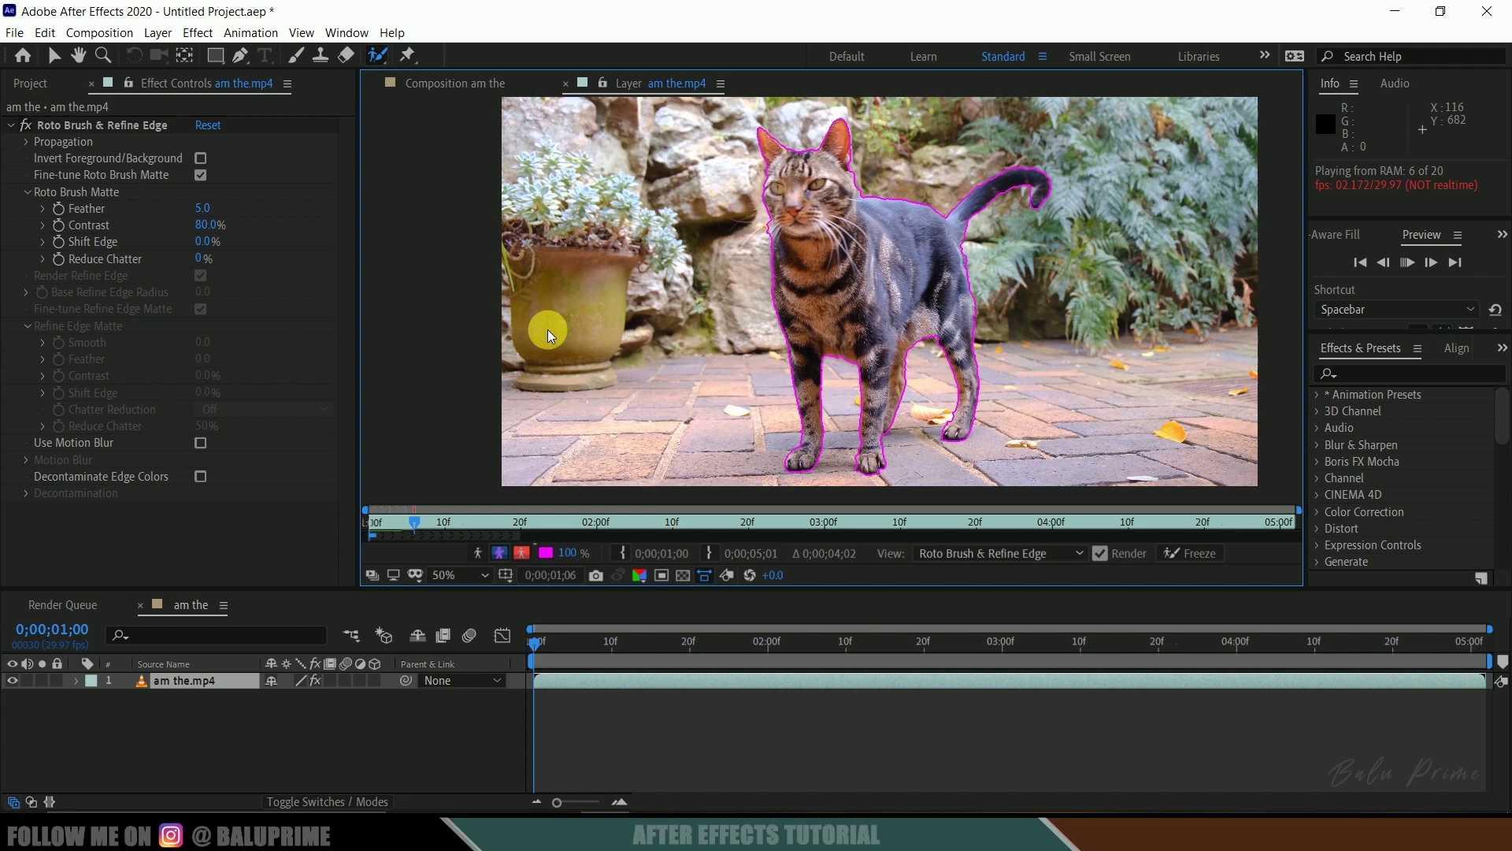
key("space")
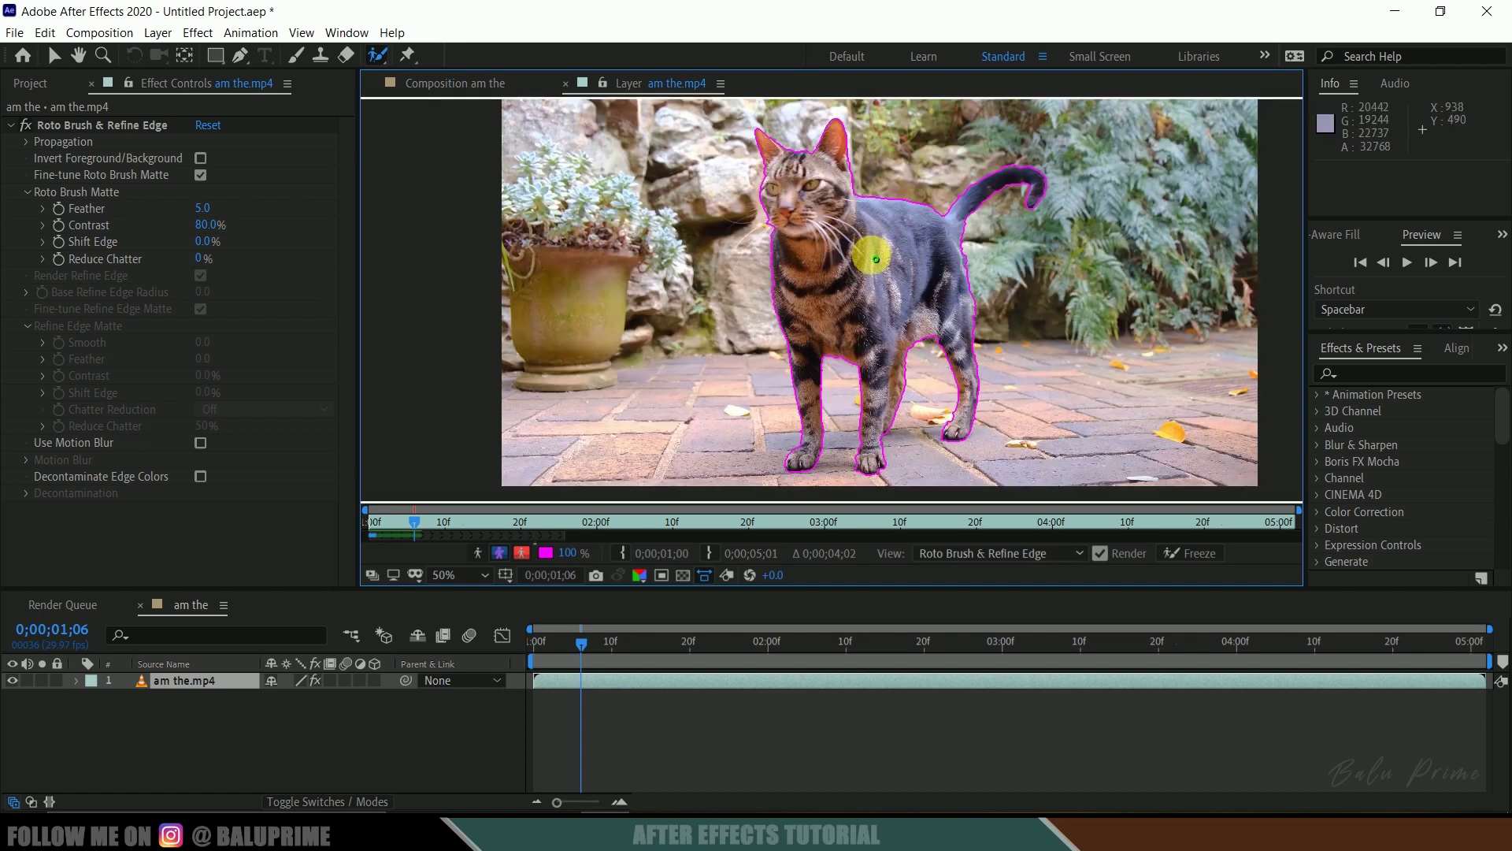
key("space")
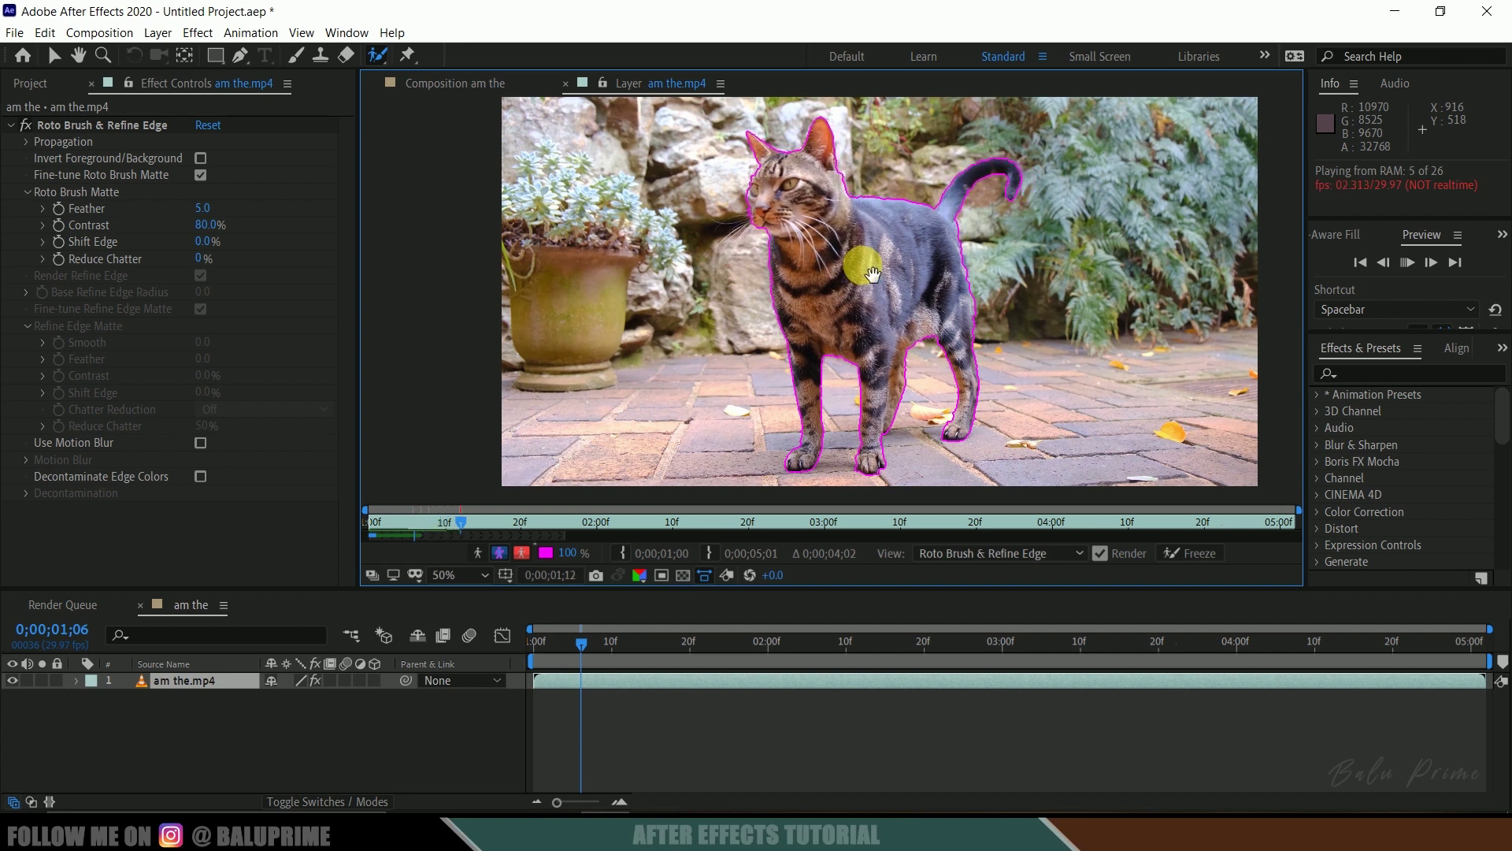
key("space")
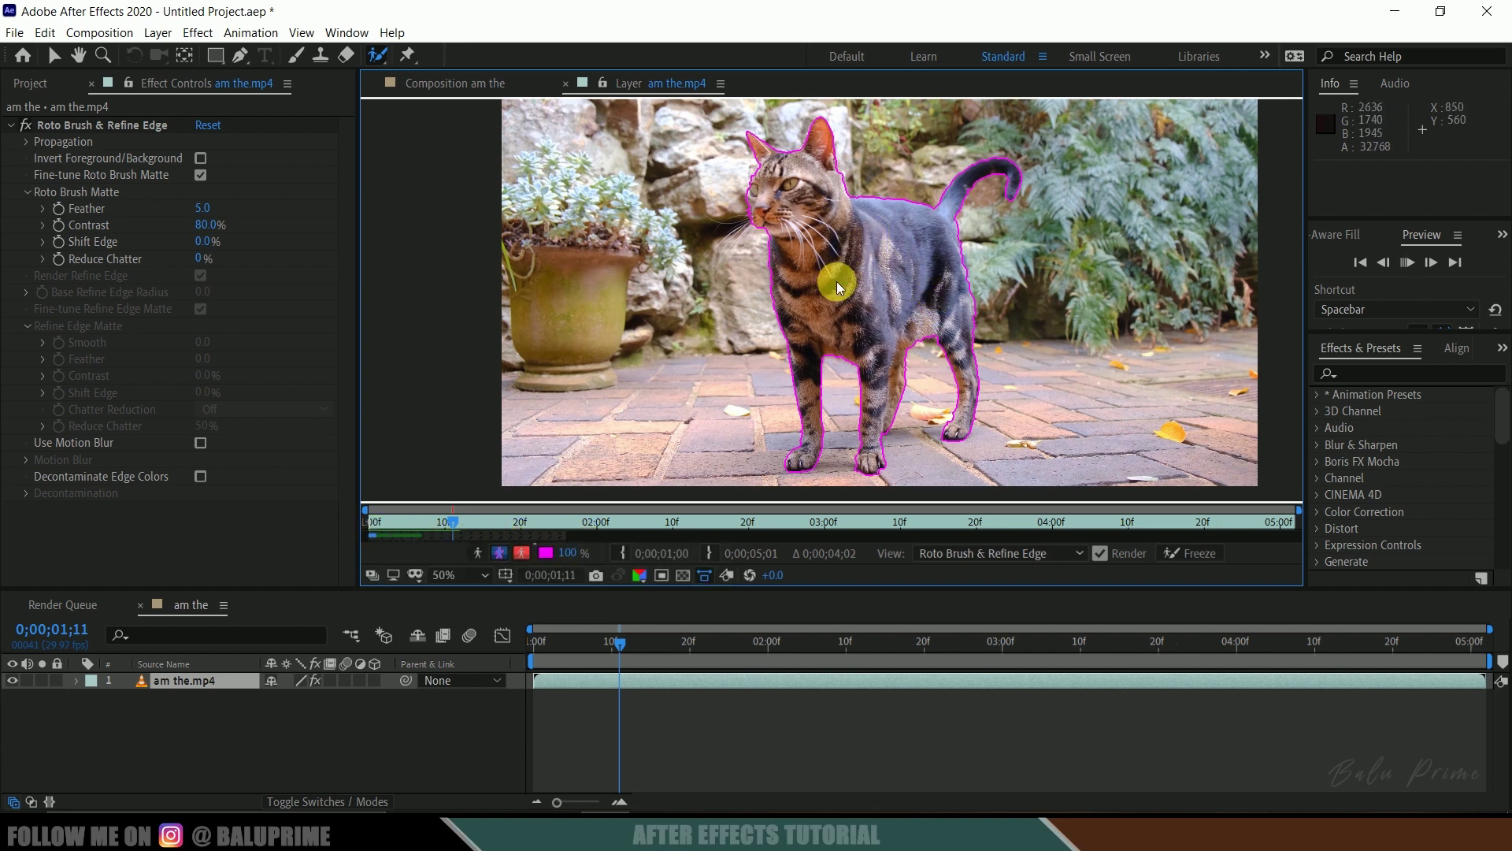
key("space")
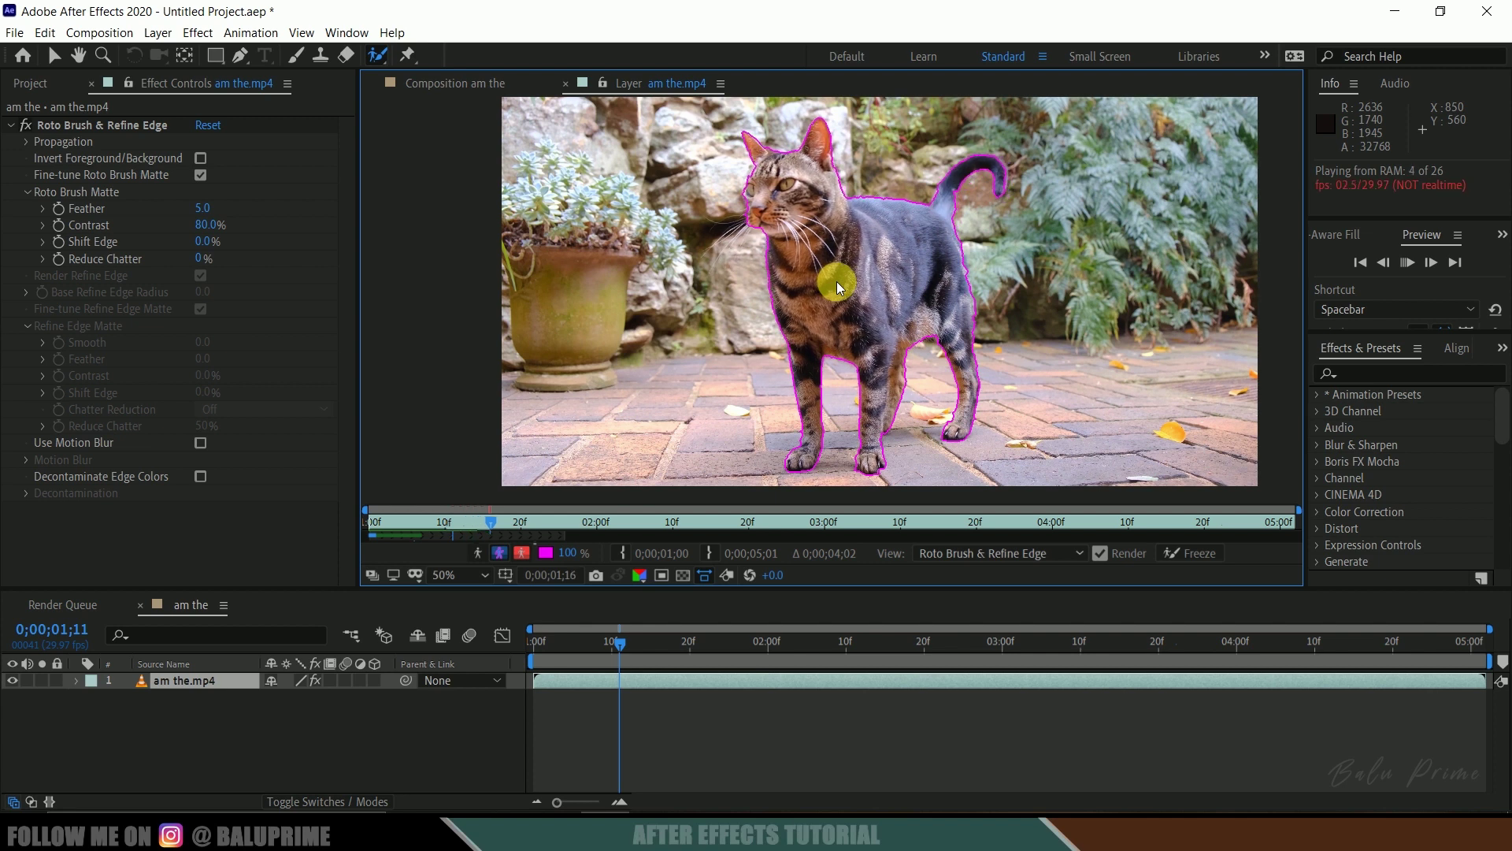
key("space")
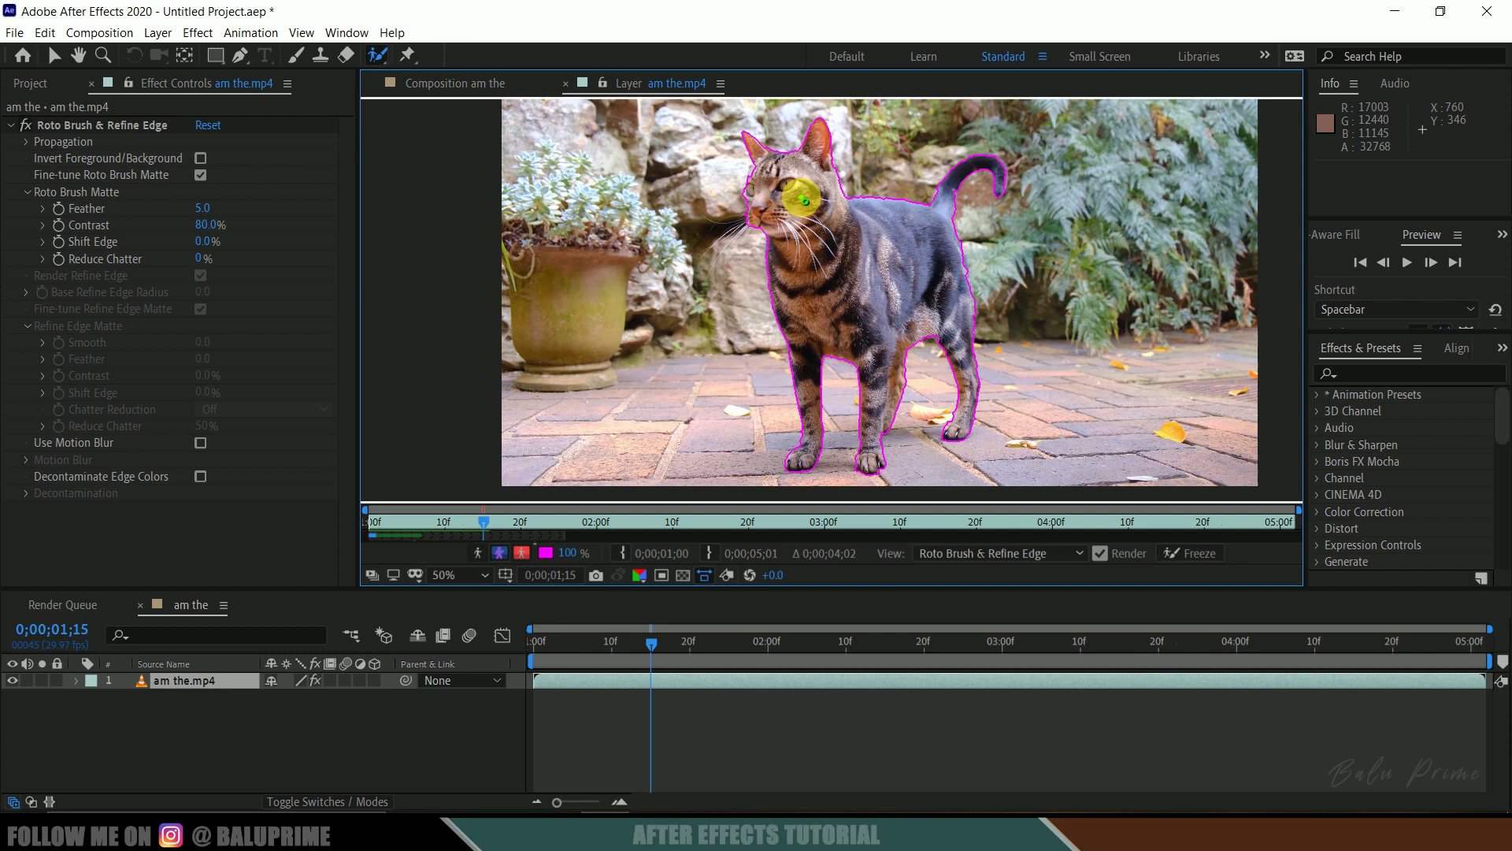
mouse_move(801, 197)
left_mouse_down()
mouse_move(827, 256)
mouse_move(886, 277)
mouse_move(935, 260)
left_mouse_up()
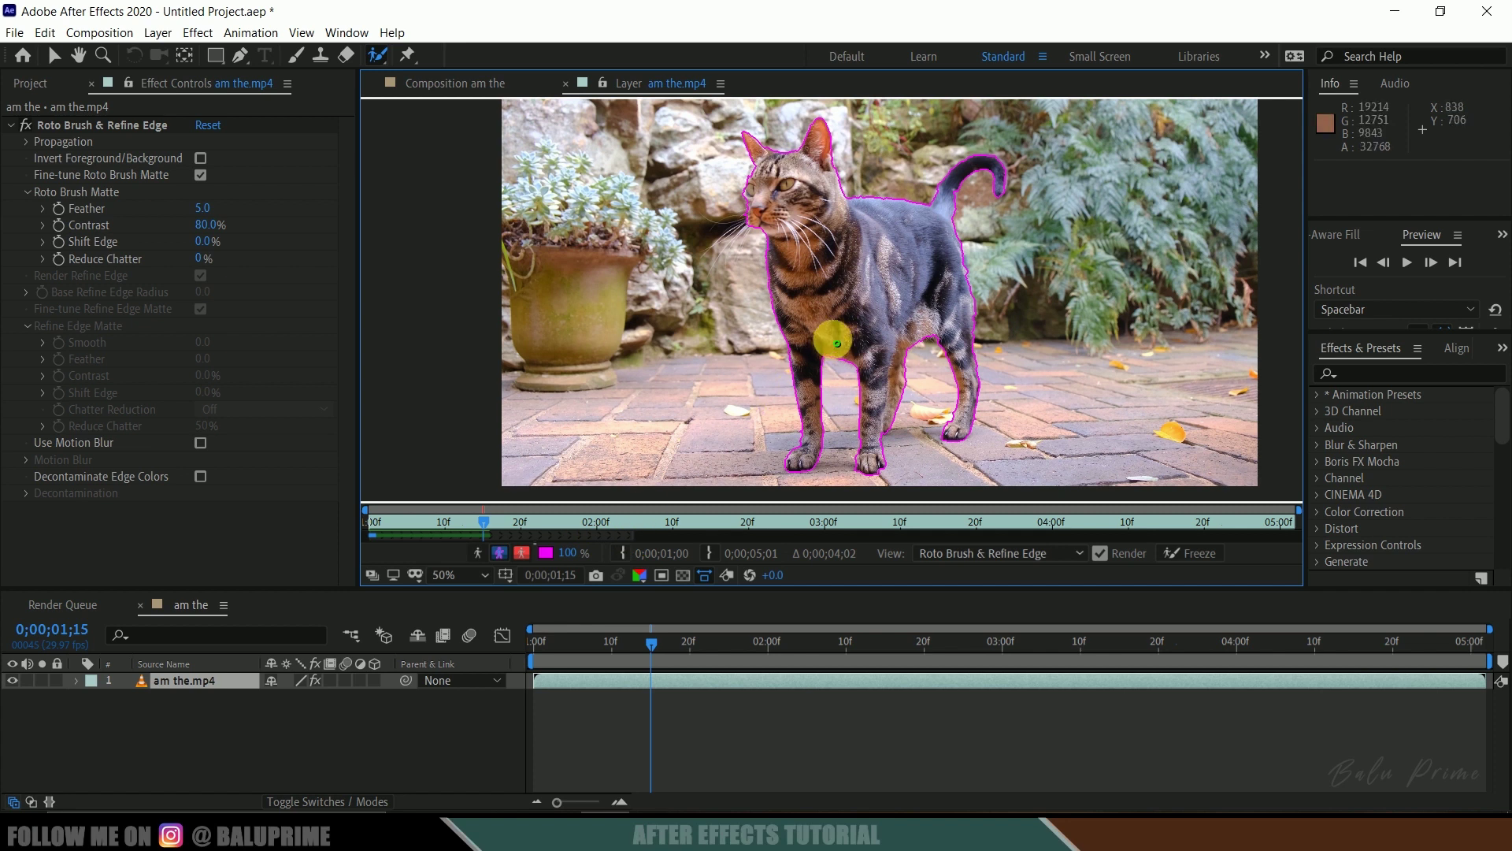
key("space")
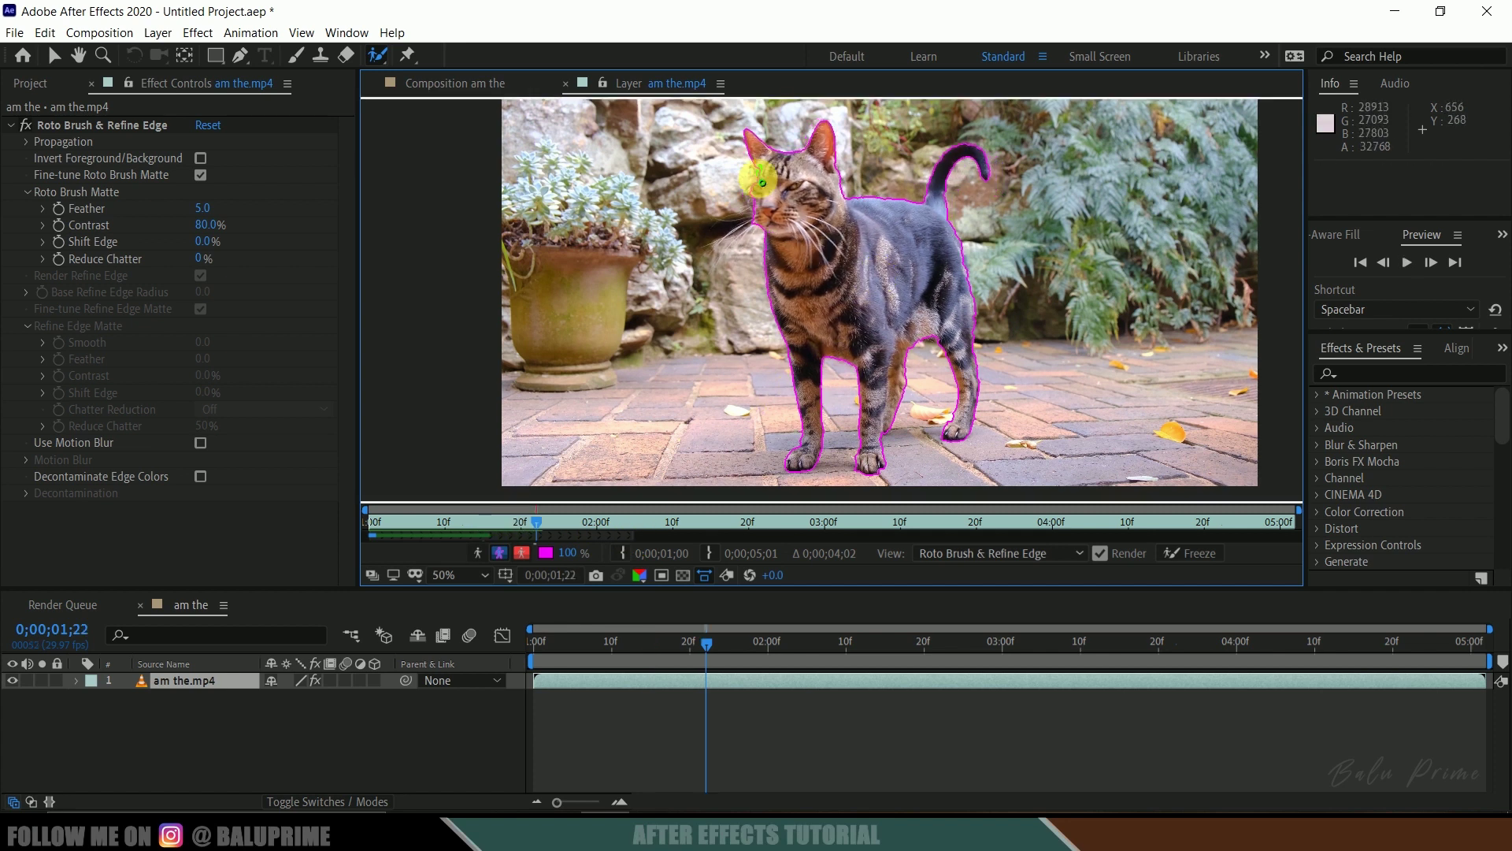
key("space")
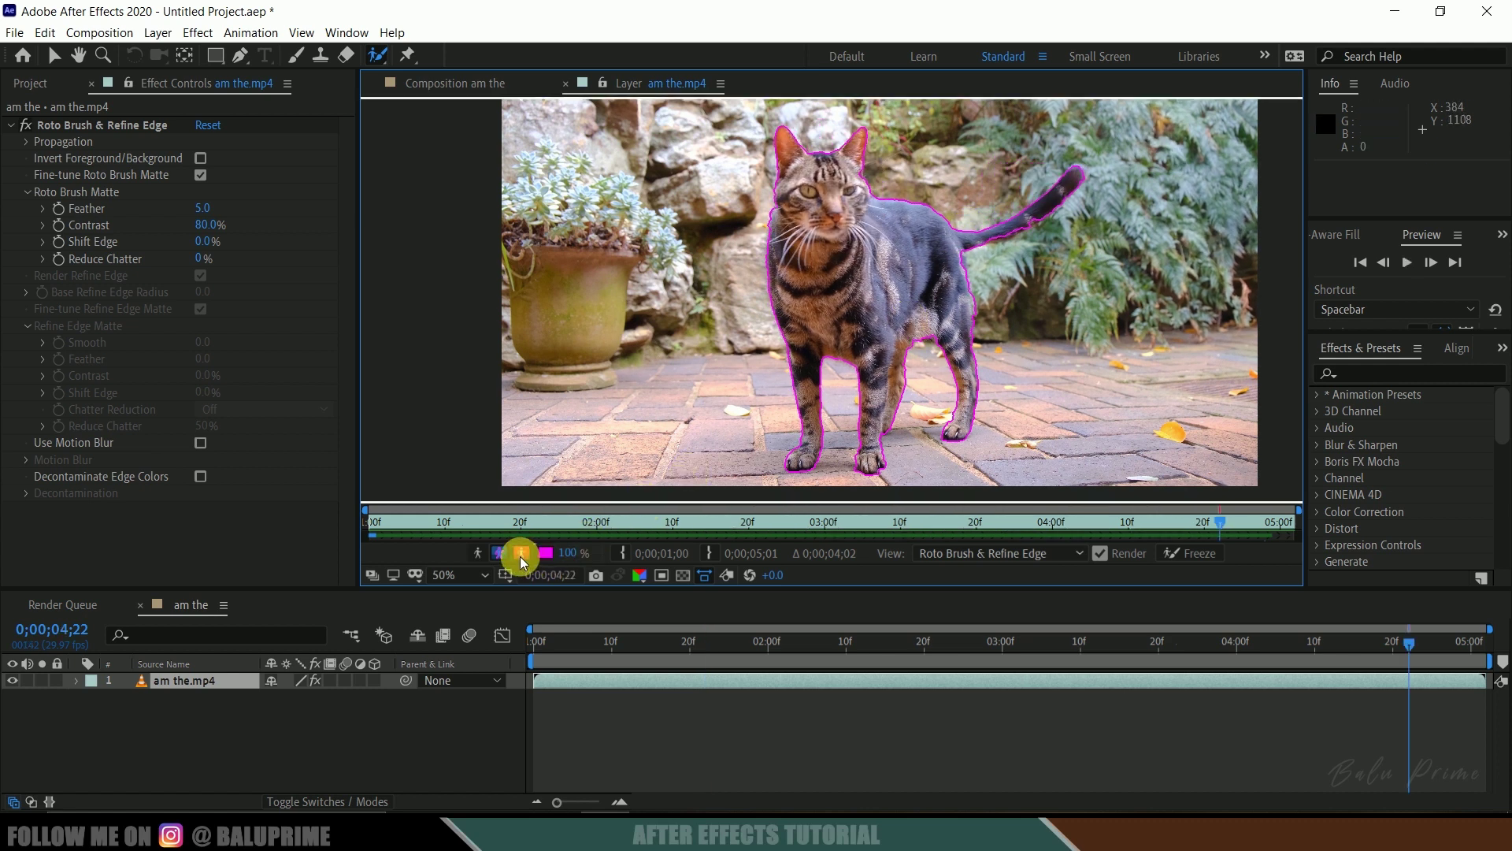
Preview the matte with the red Alpha Overlay, then view the cut-out cat in the Composition panel.
left_click(520, 554)
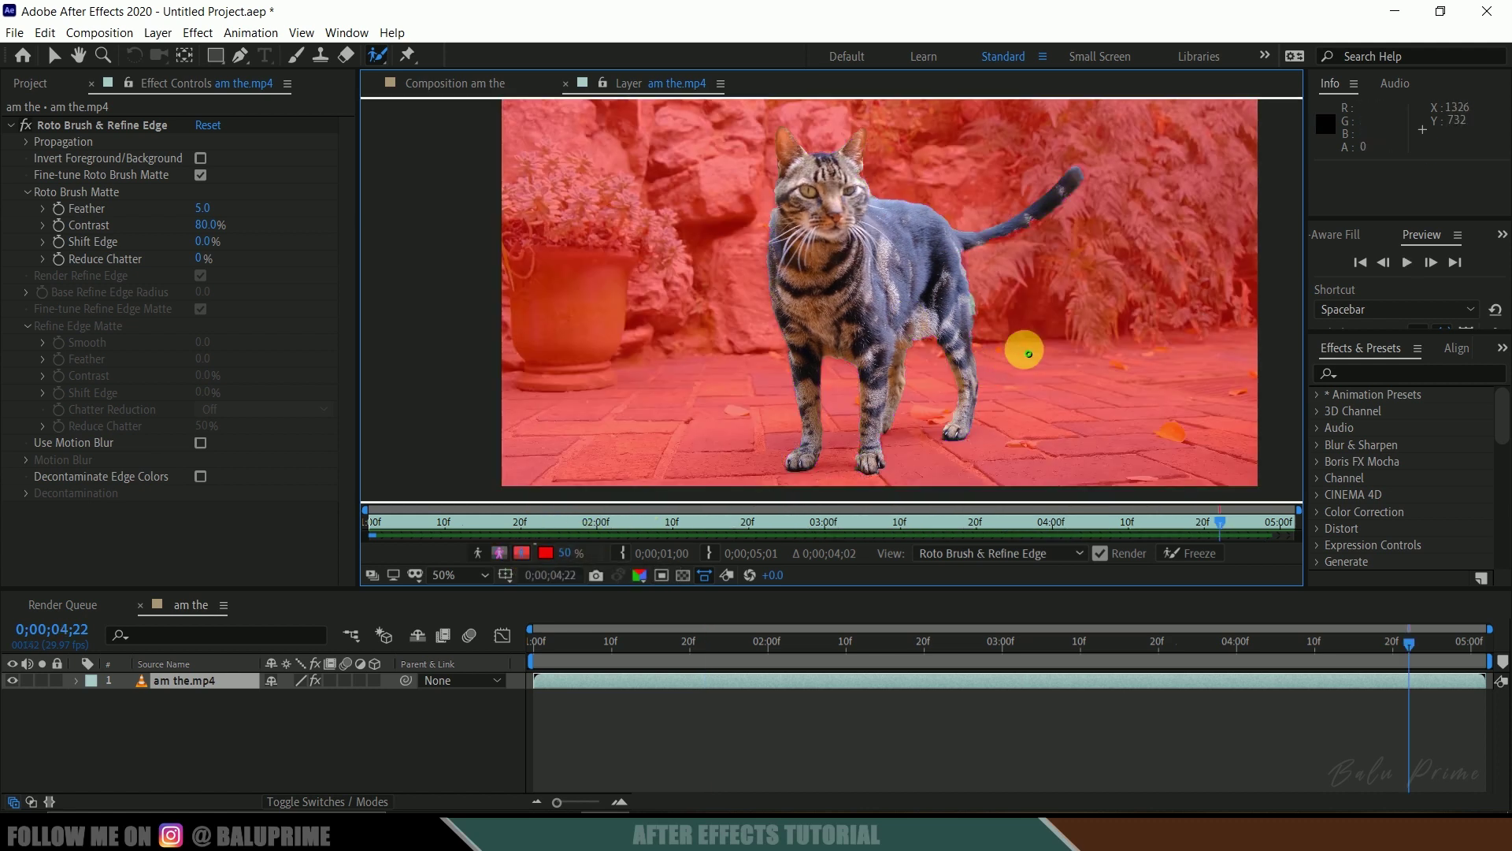
key("space")
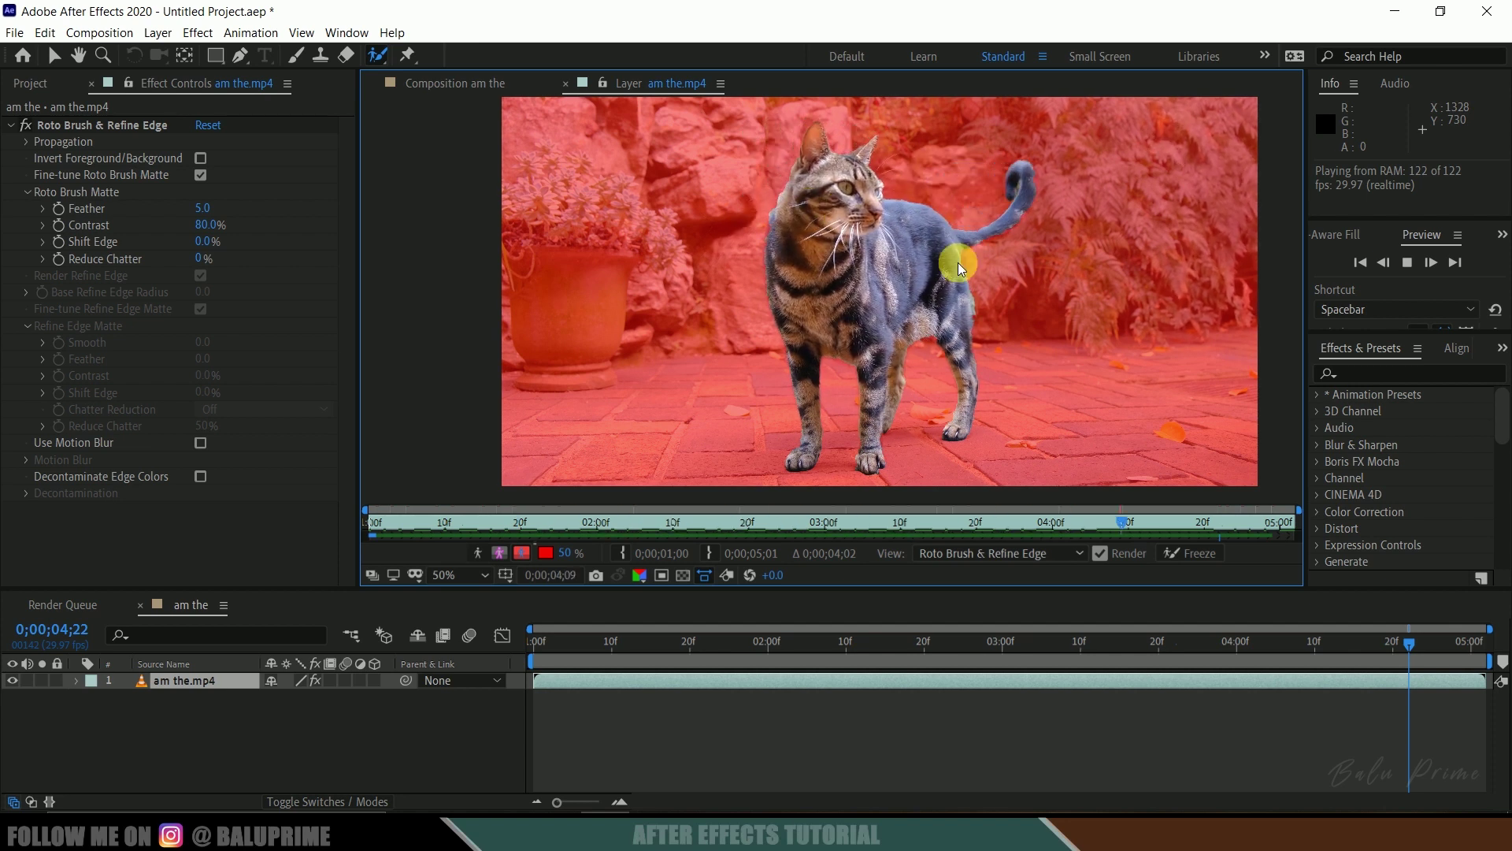
key("space")
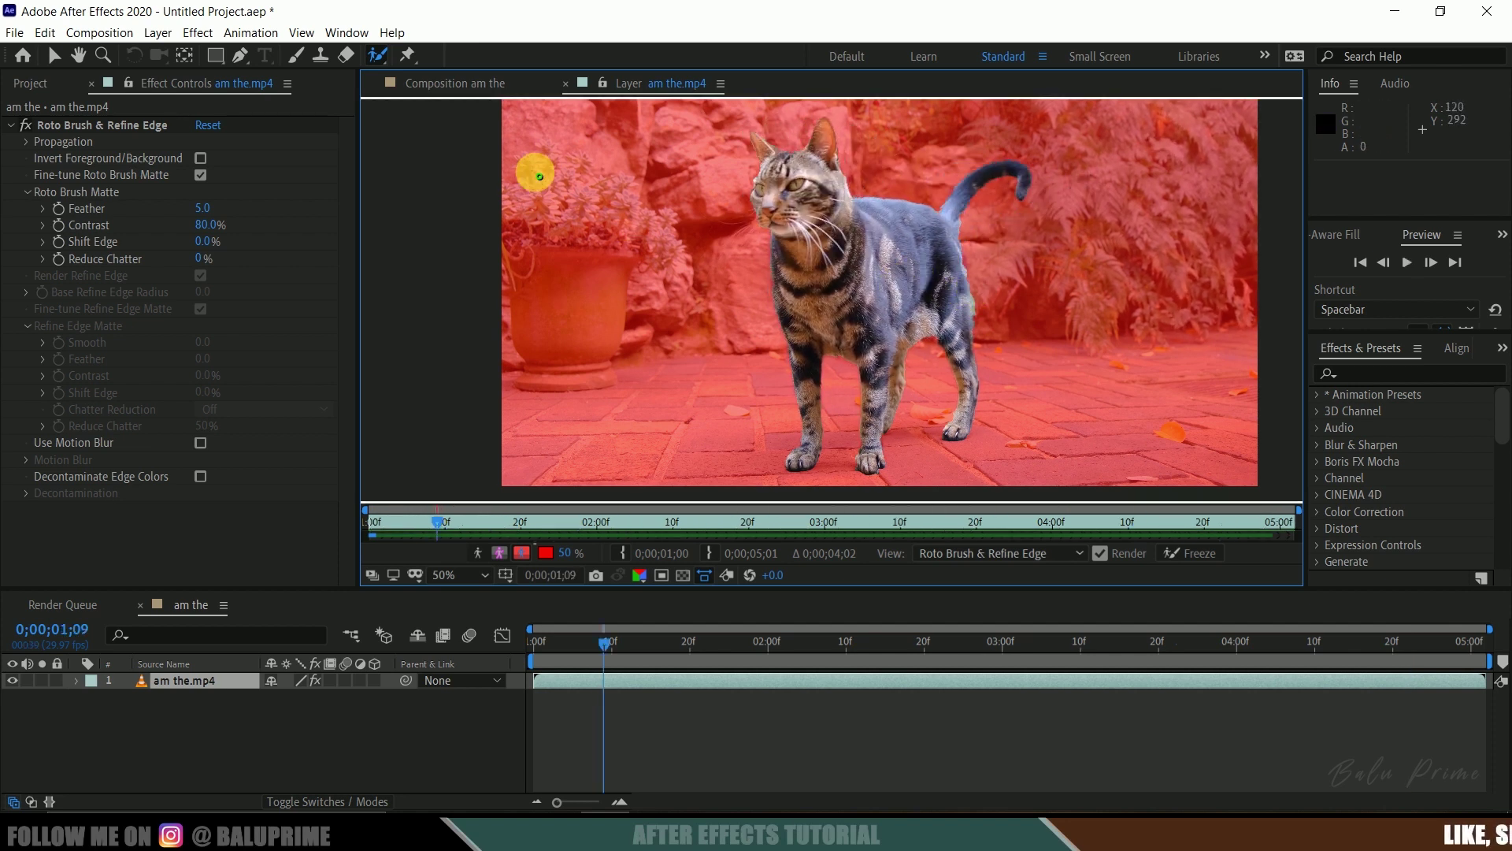
left_click(459, 83)
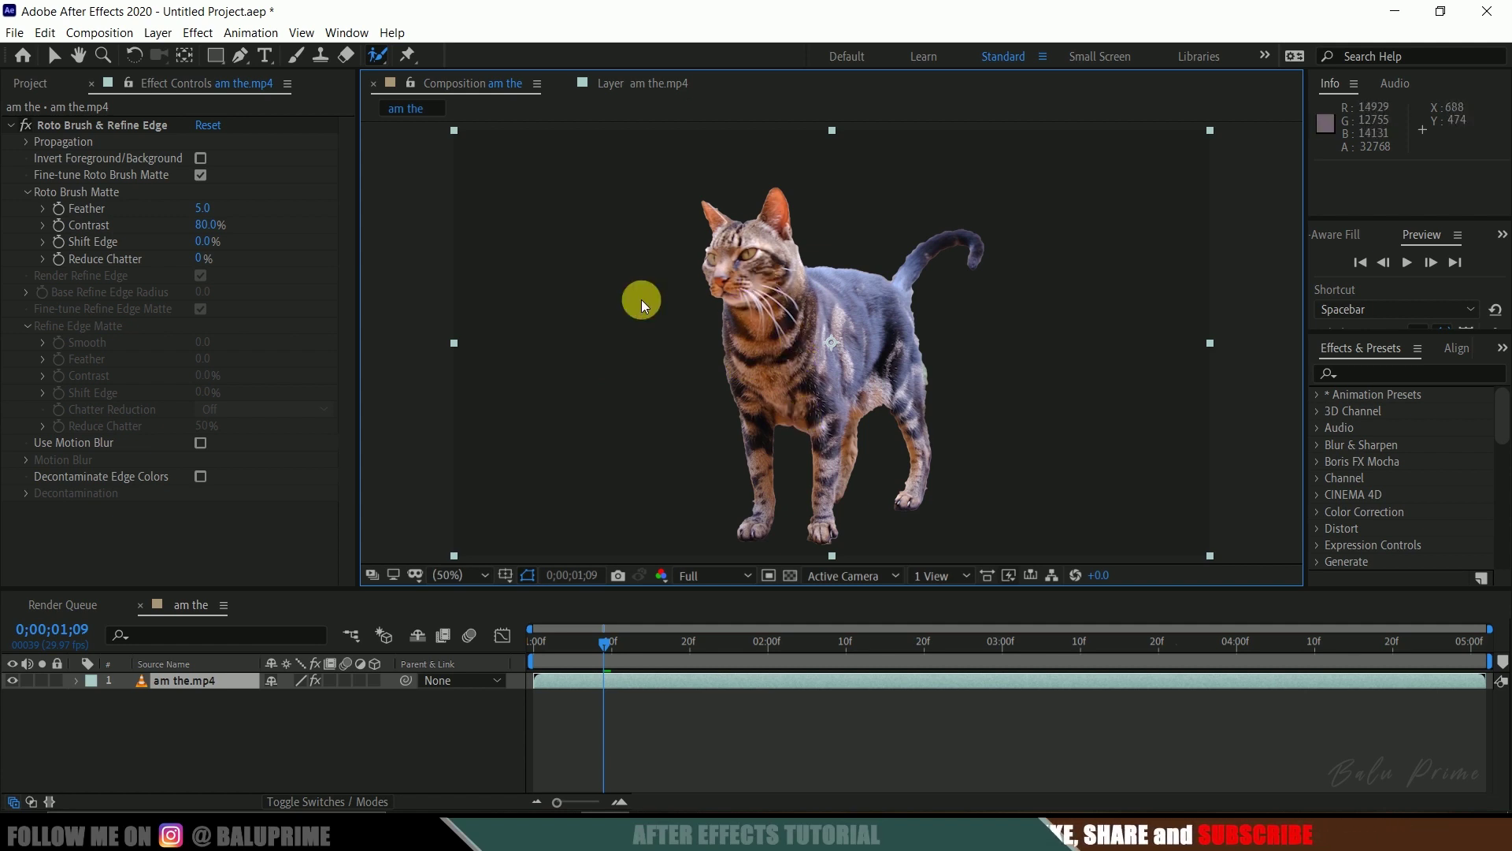
Raise the Roto Brush Matte Feather from 5 to 25.
left_click(204, 208)
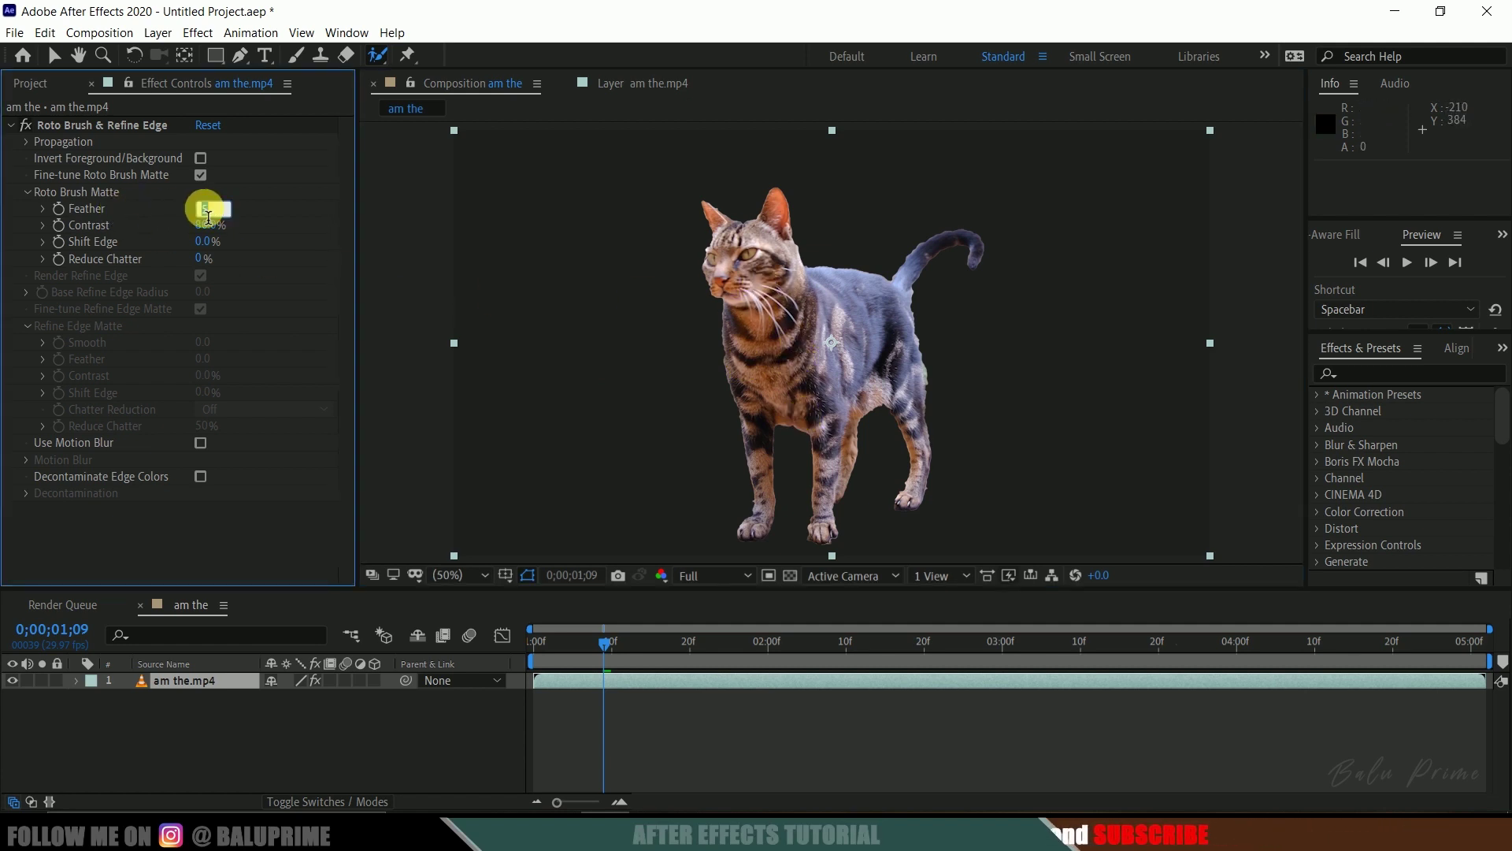
type("25")
key("Return")
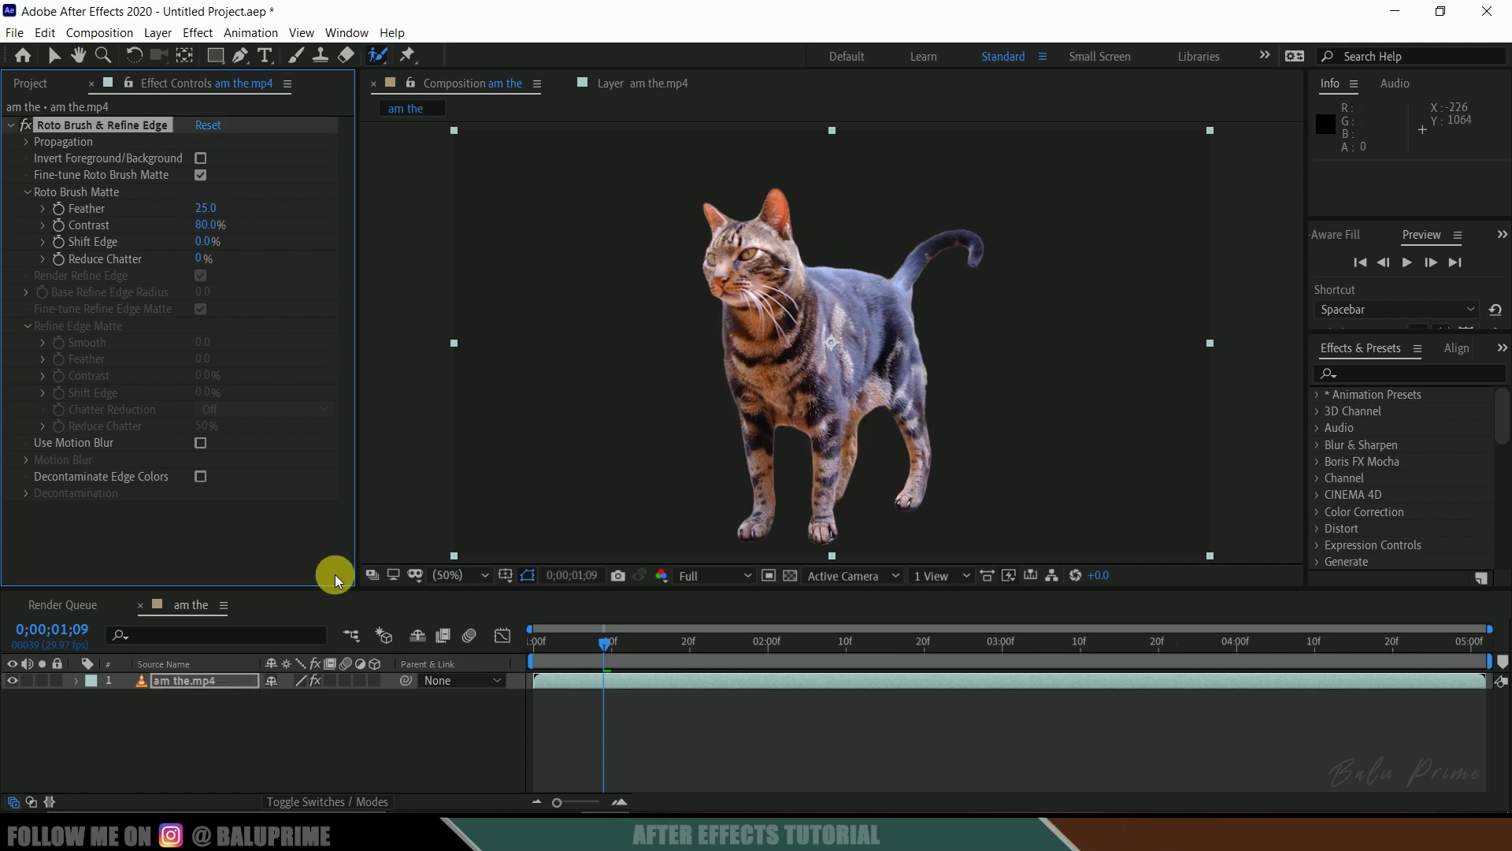
Add a second am the.mp4 layer beneath the cut-out cat layer in the timeline.
left_click(27, 84)
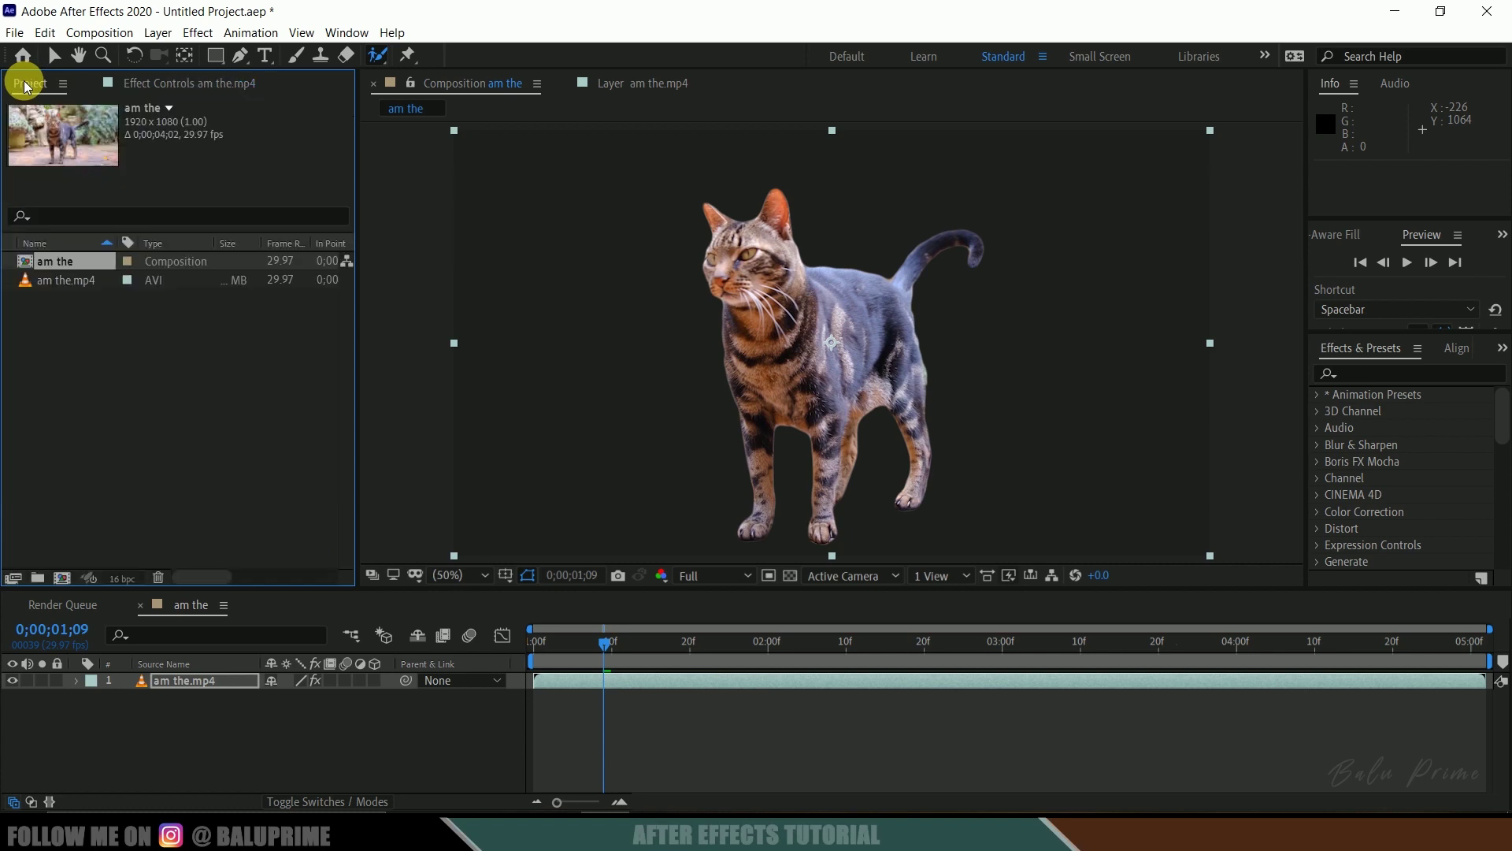
left_click(59, 284)
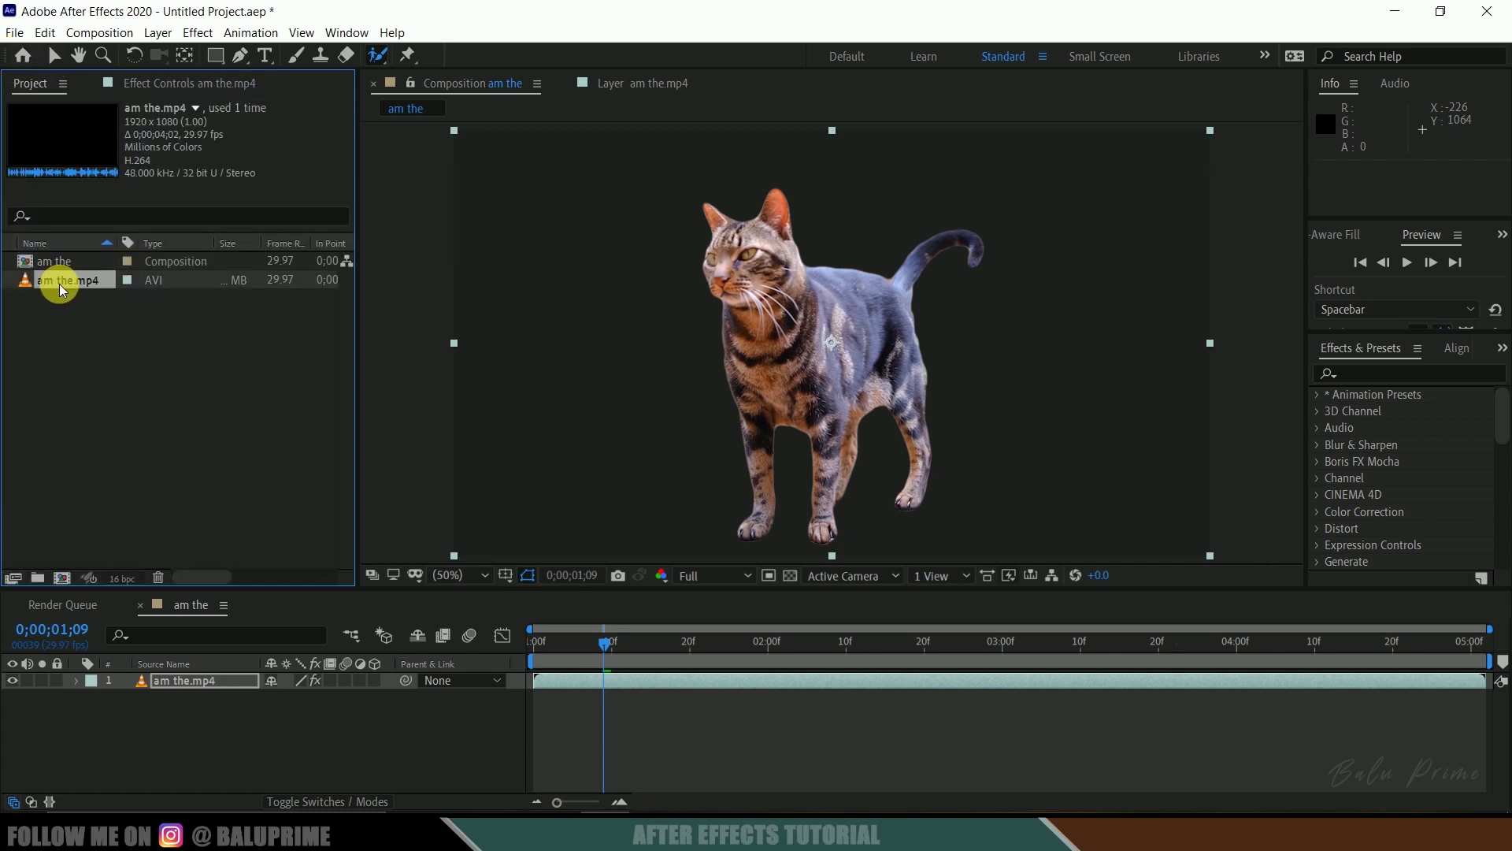
left_click_drag(59, 283, 186, 733)
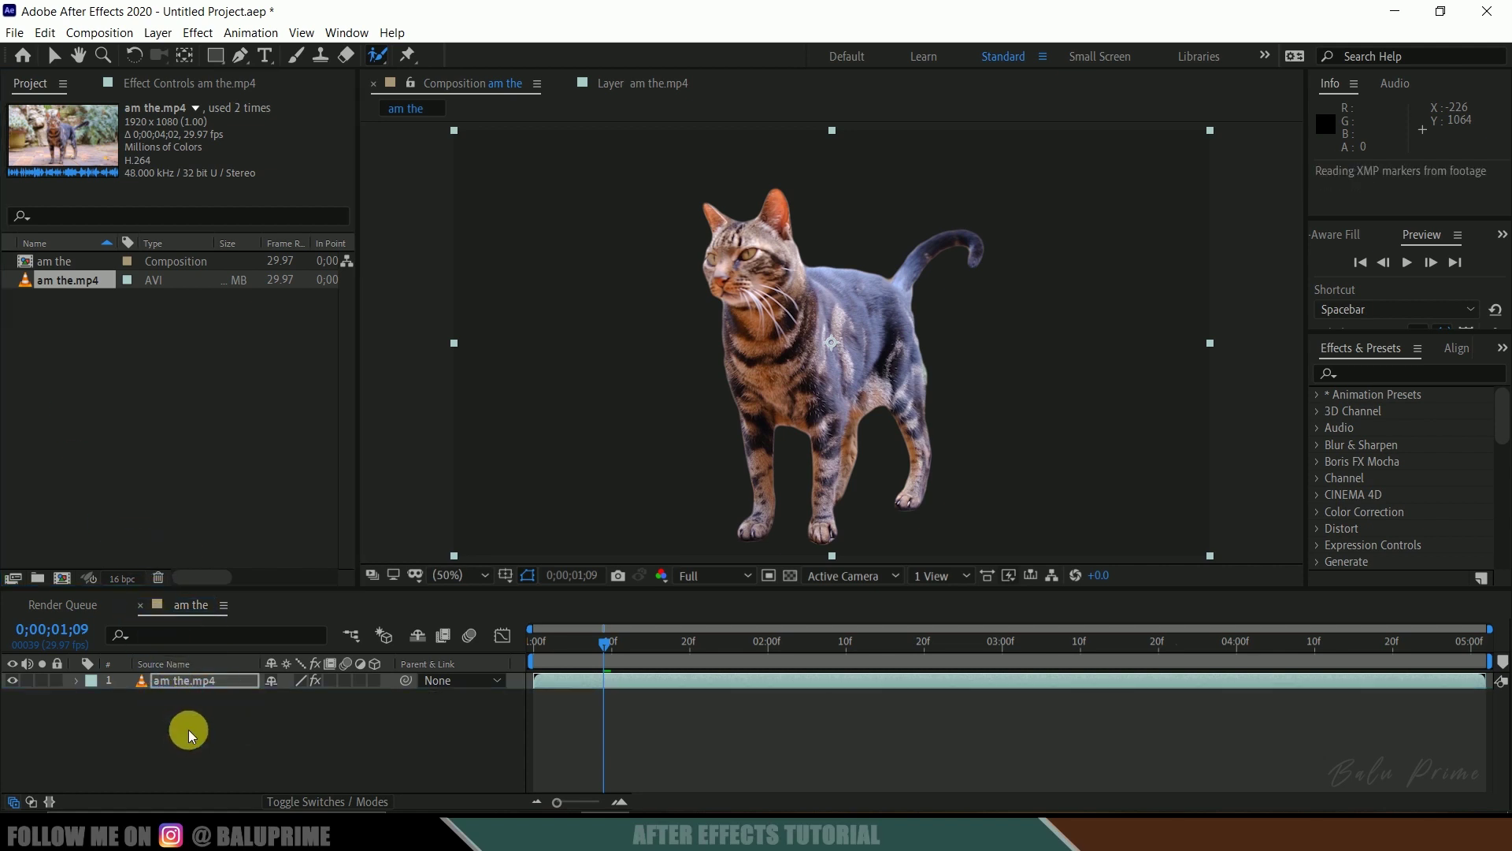
Hide and show the background footage layer to compare, leaving it selected.
left_click(183, 684)
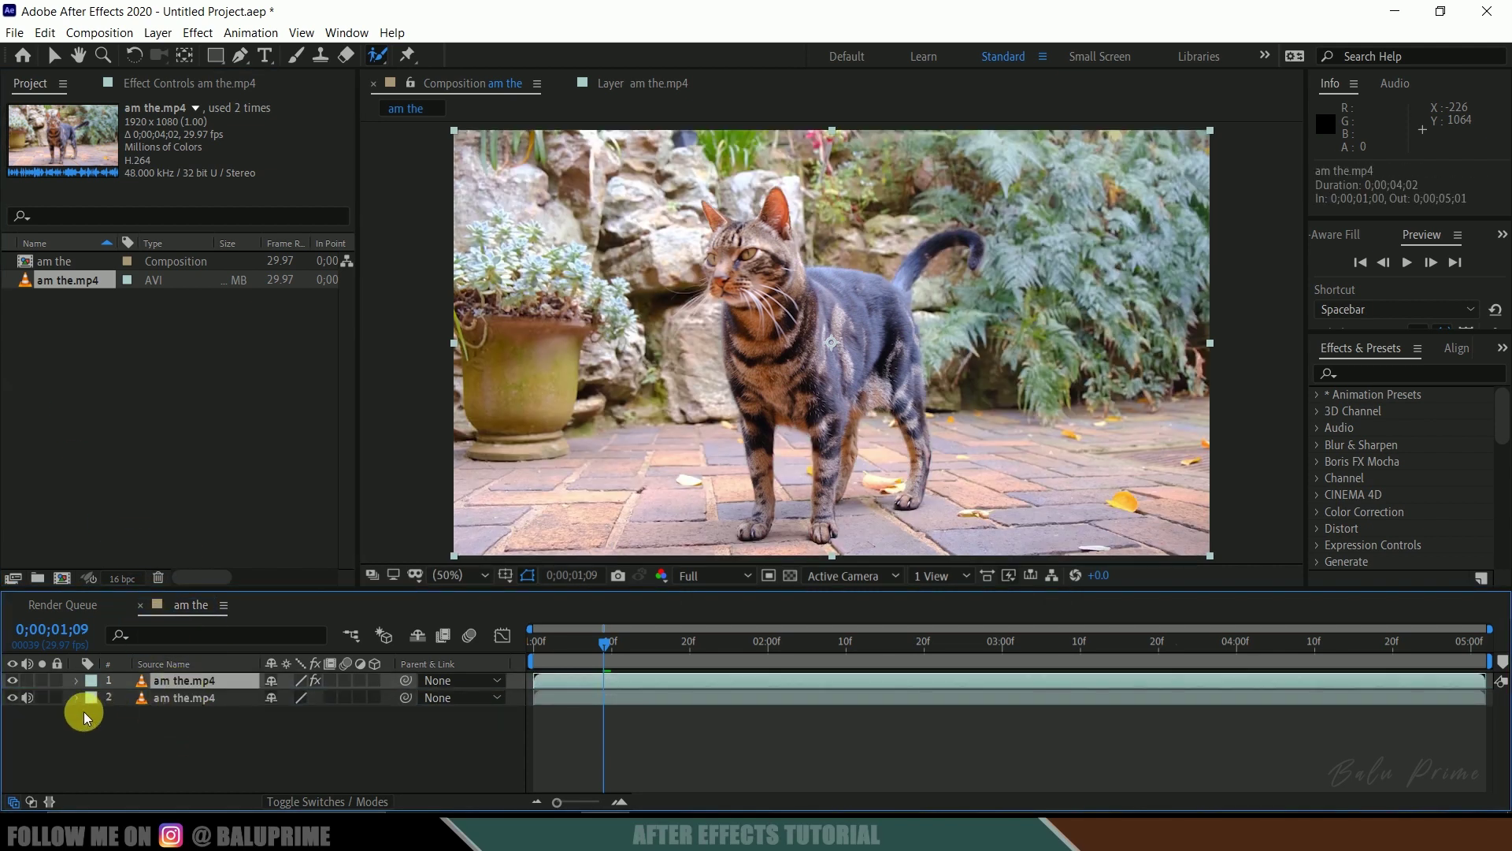
left_click(14, 697)
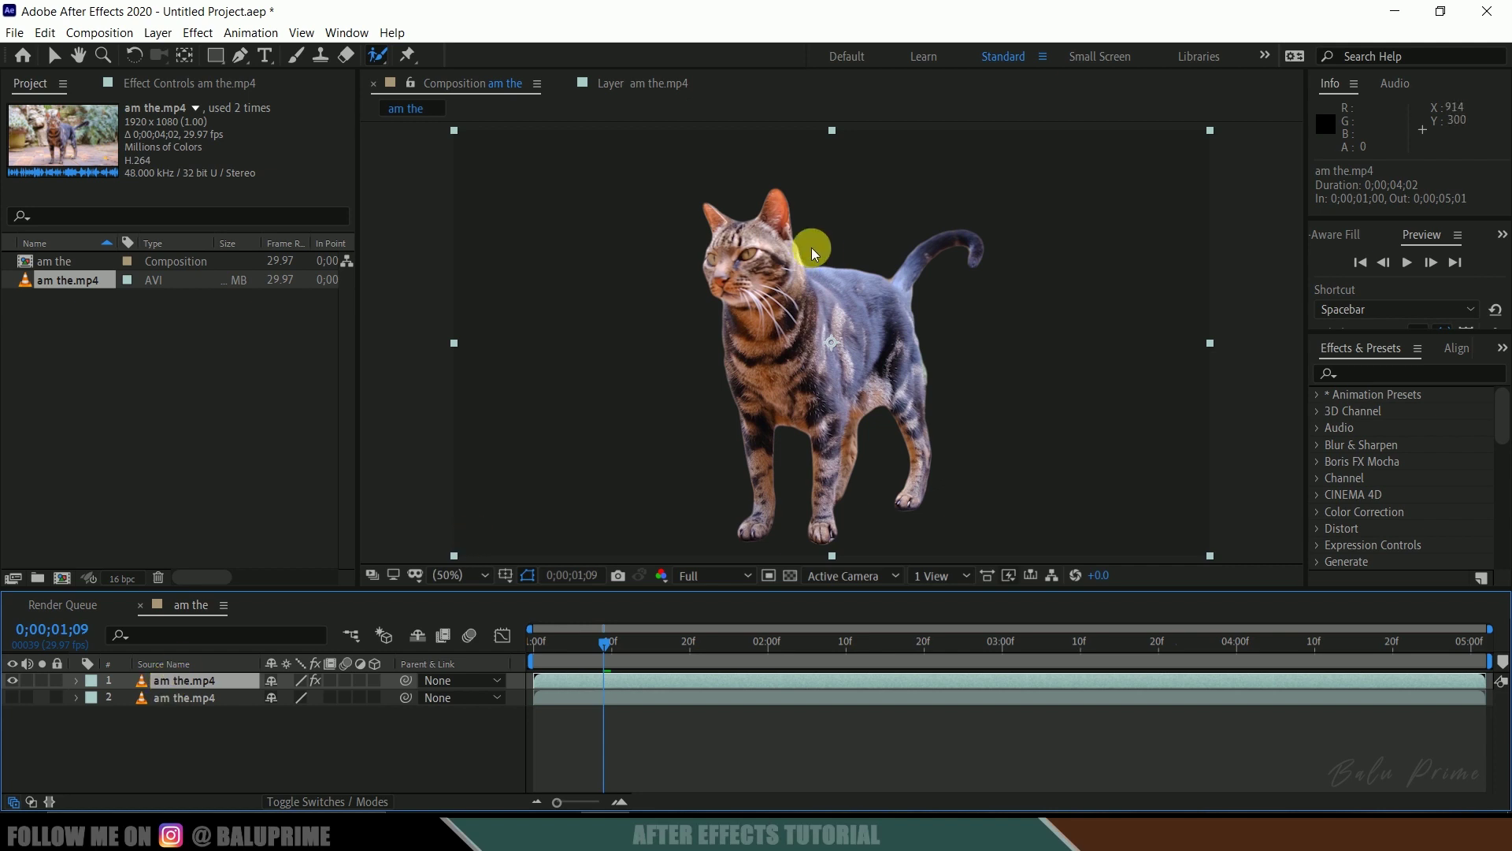
left_click(197, 698)
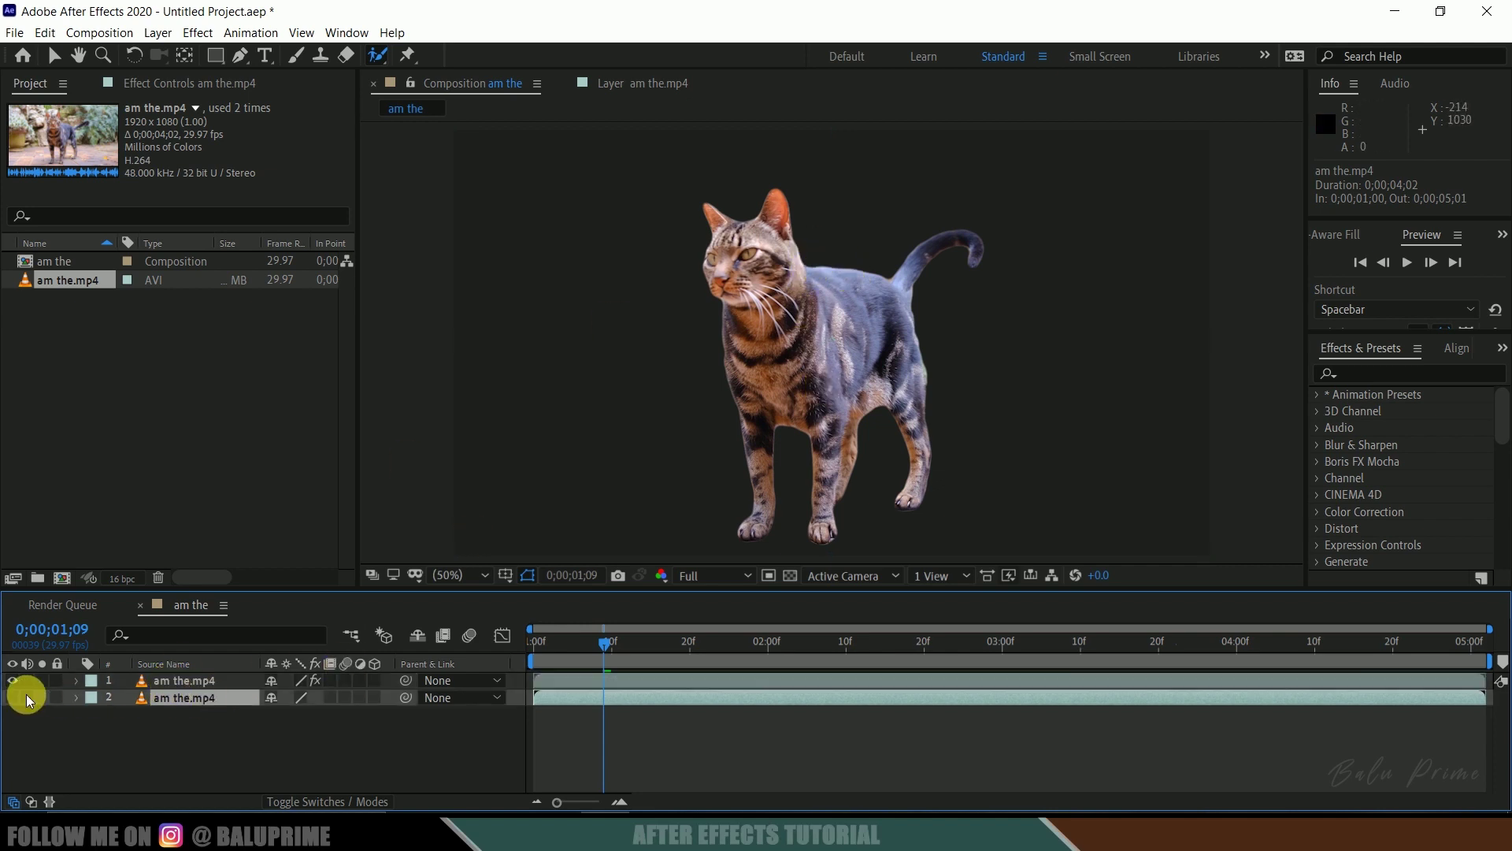
left_click(13, 698)
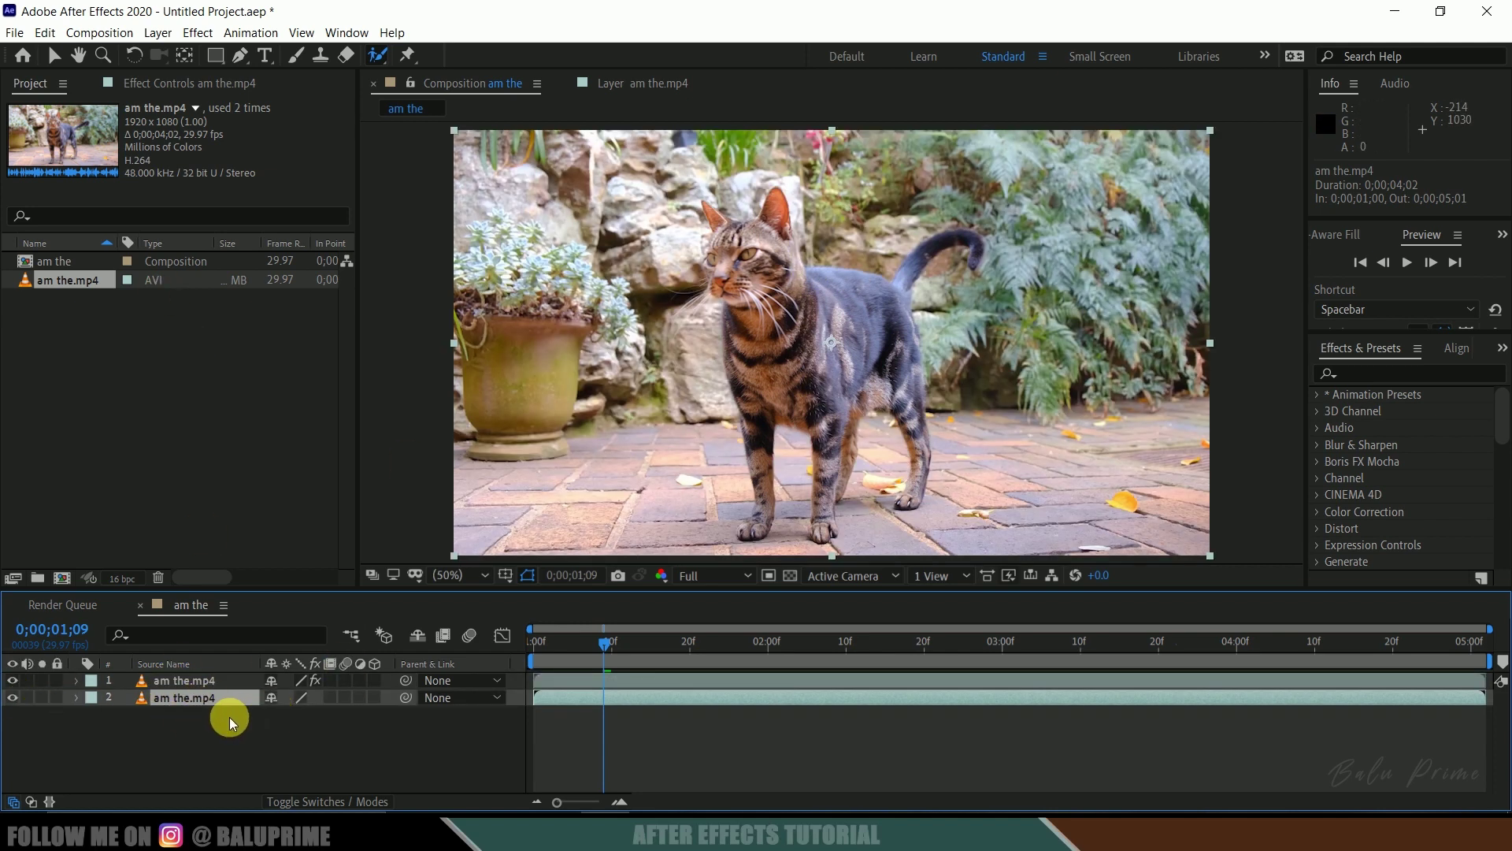
left_click(200, 710)
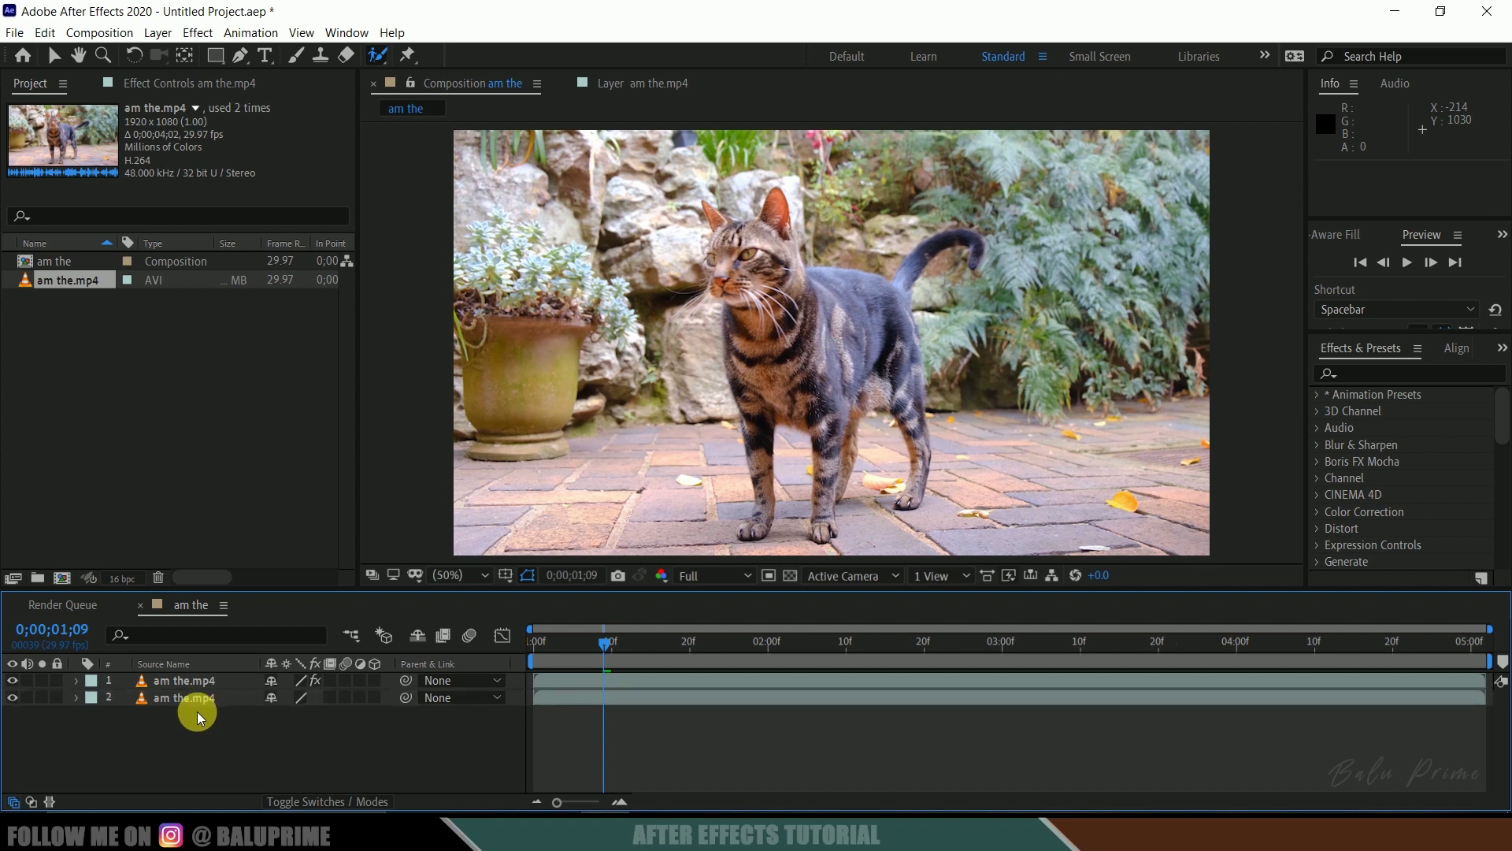
left_click(170, 701)
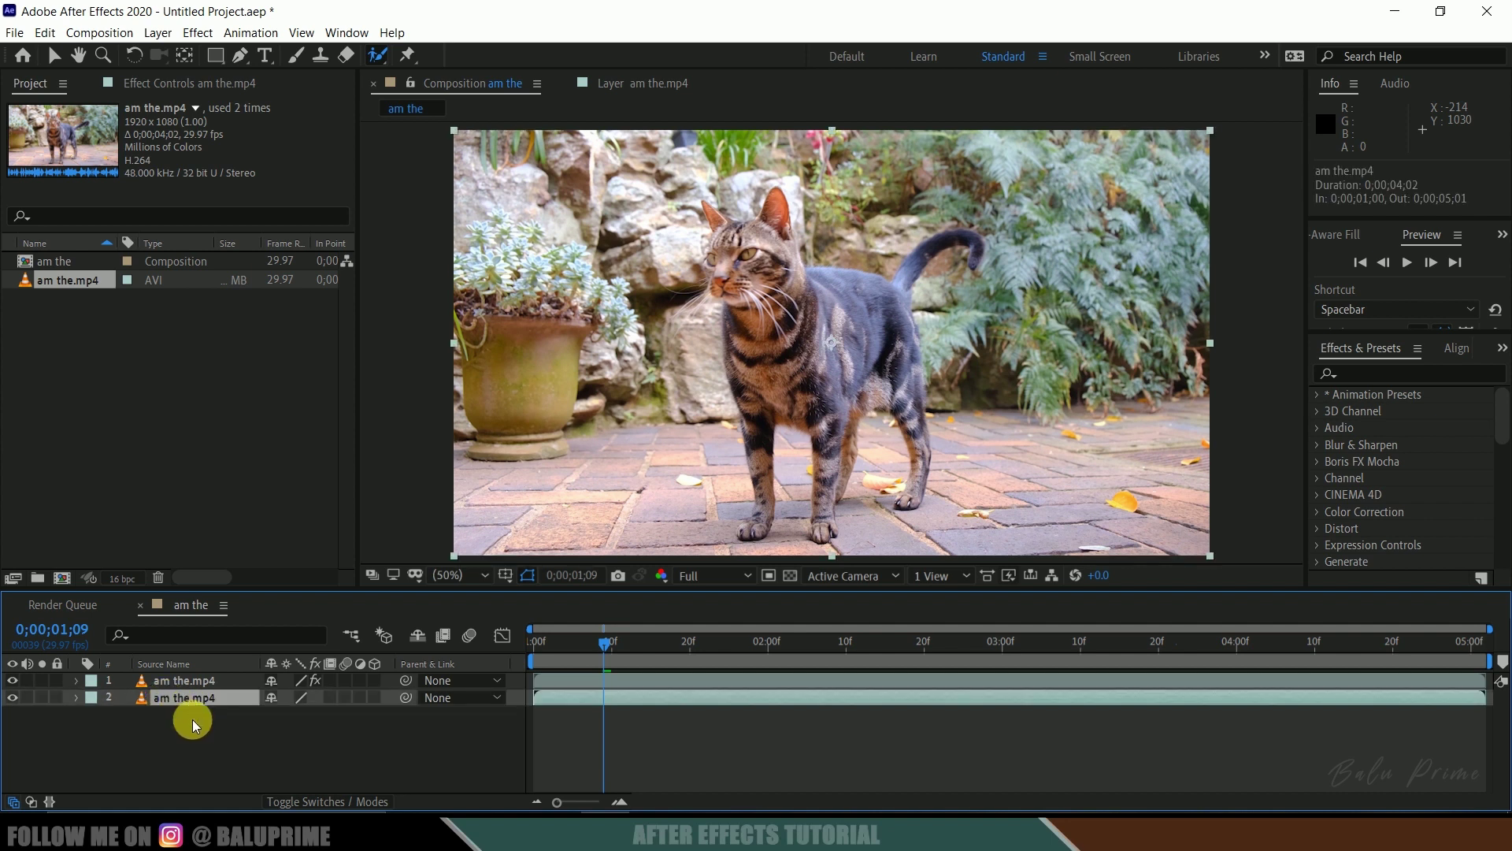
left_click(1382, 374)
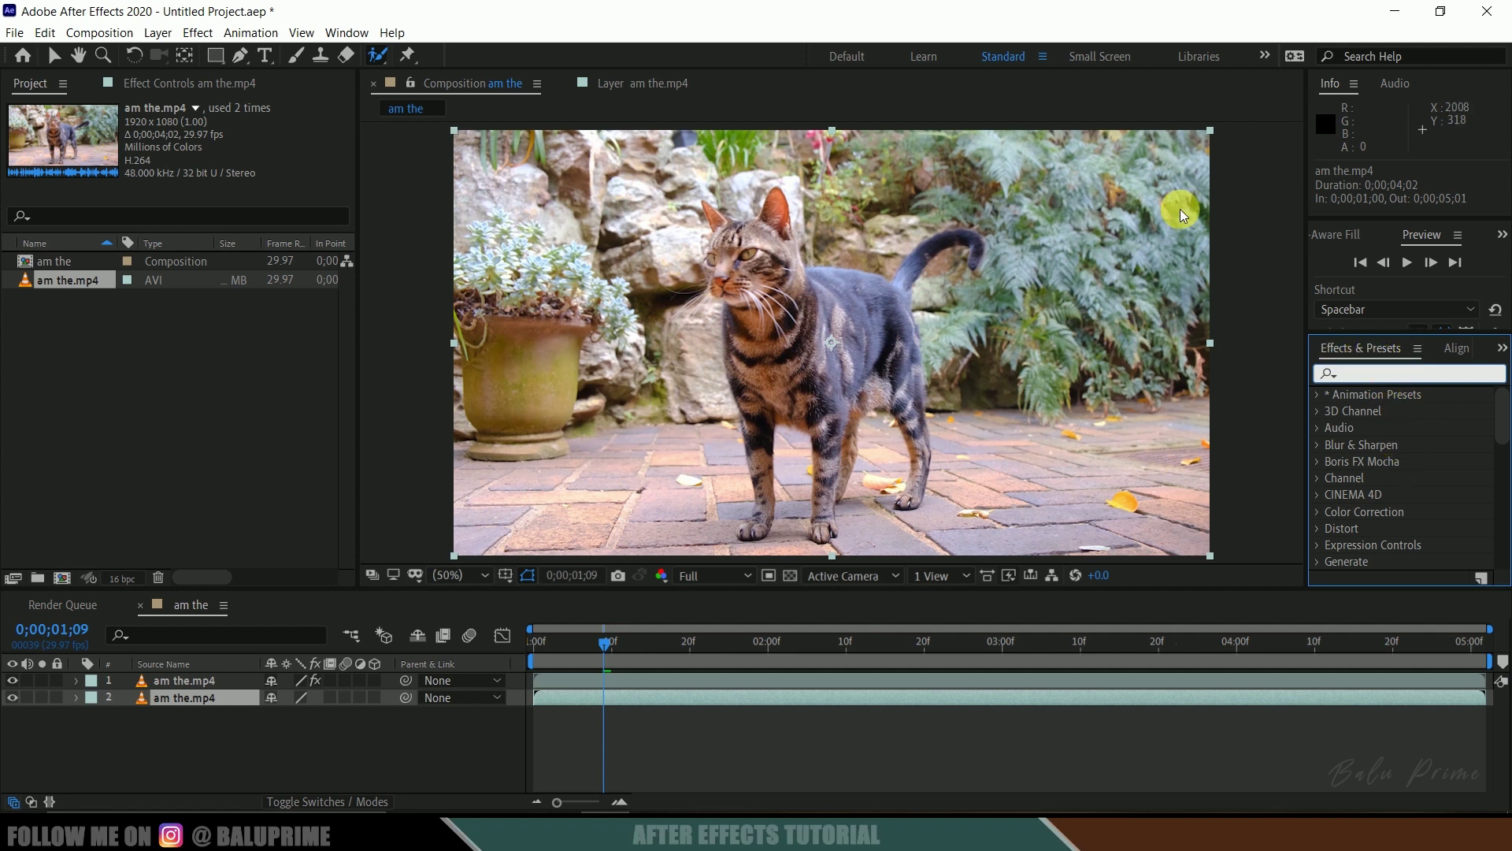
Find the Tint effect in Effects & Presets and apply it to the background footage layer.
left_click(346, 40)
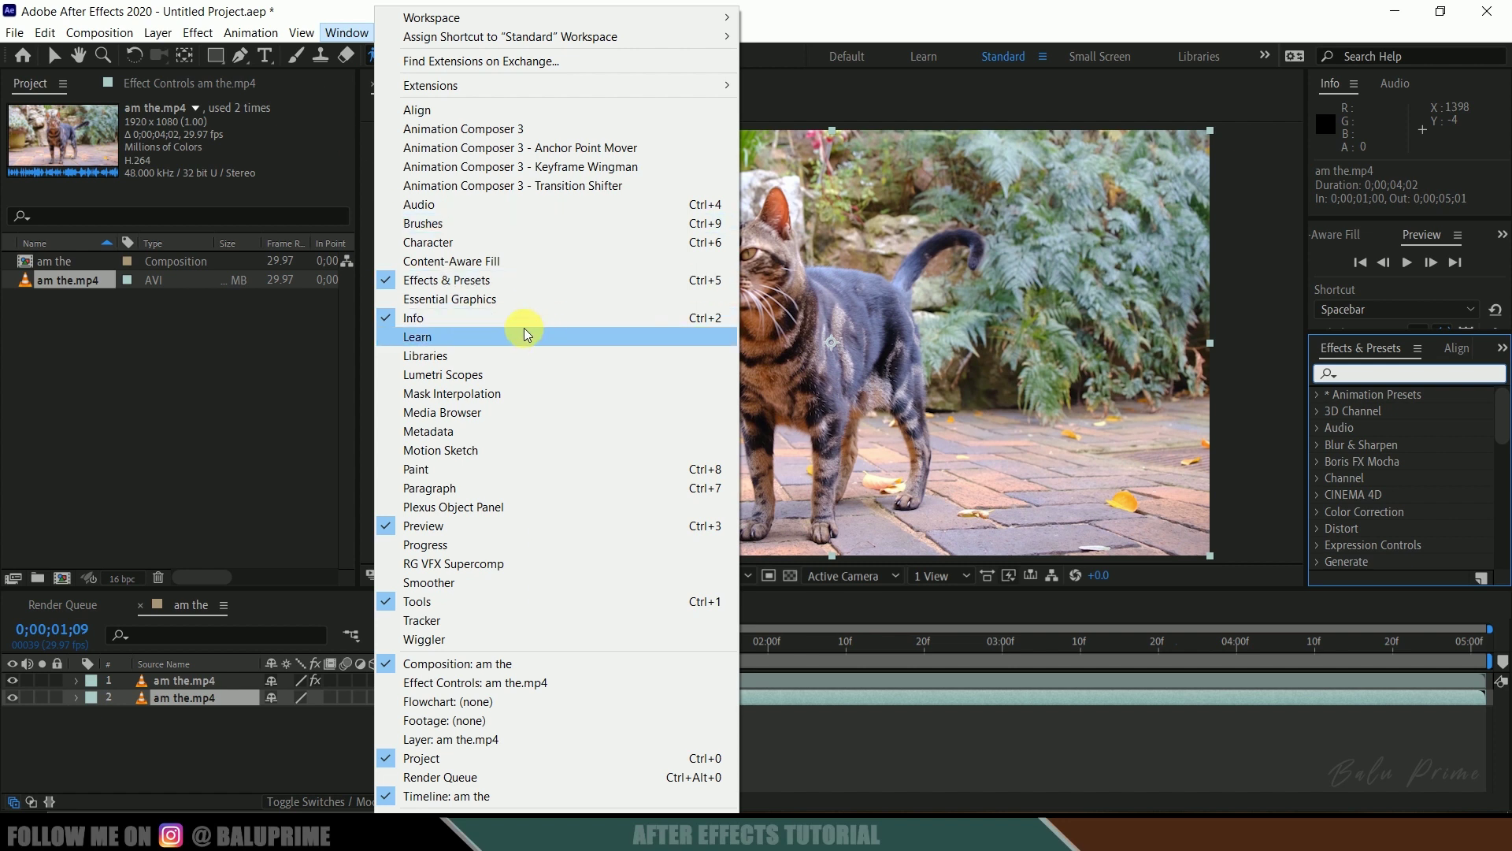
left_click(1367, 378)
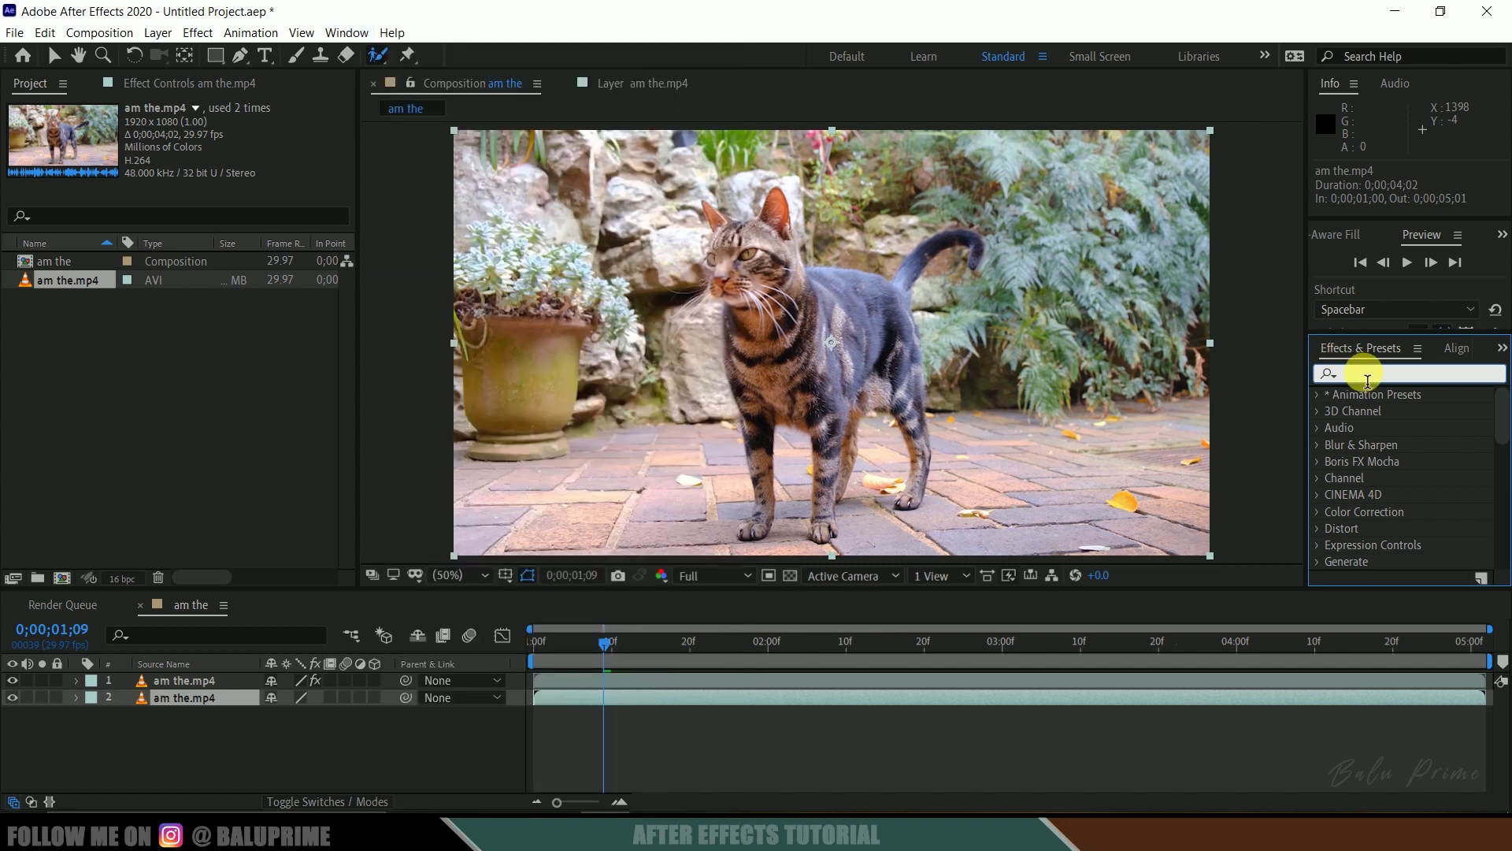
type("tint")
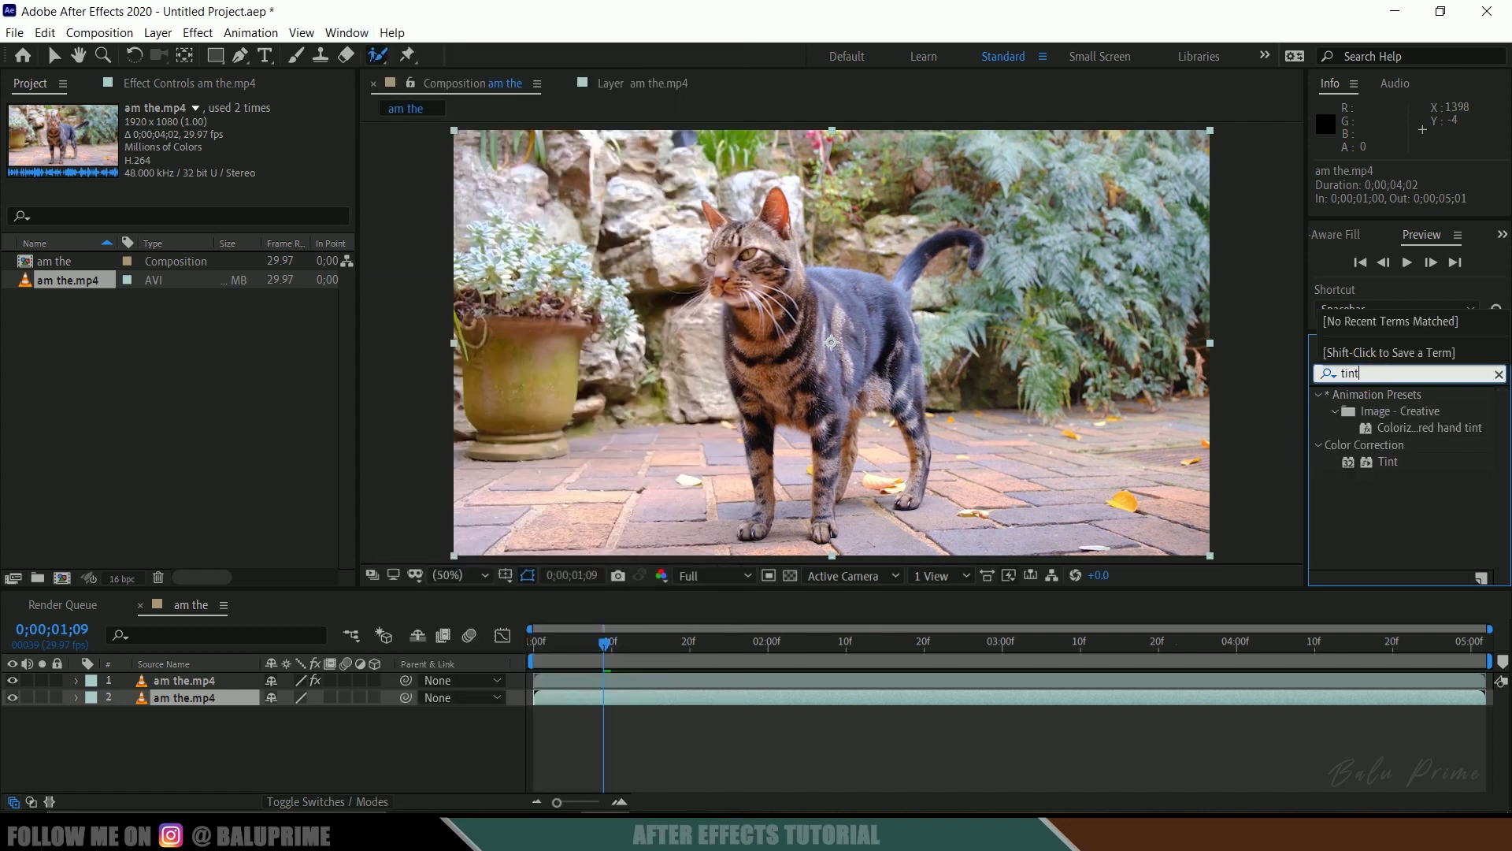
left_click(1386, 466)
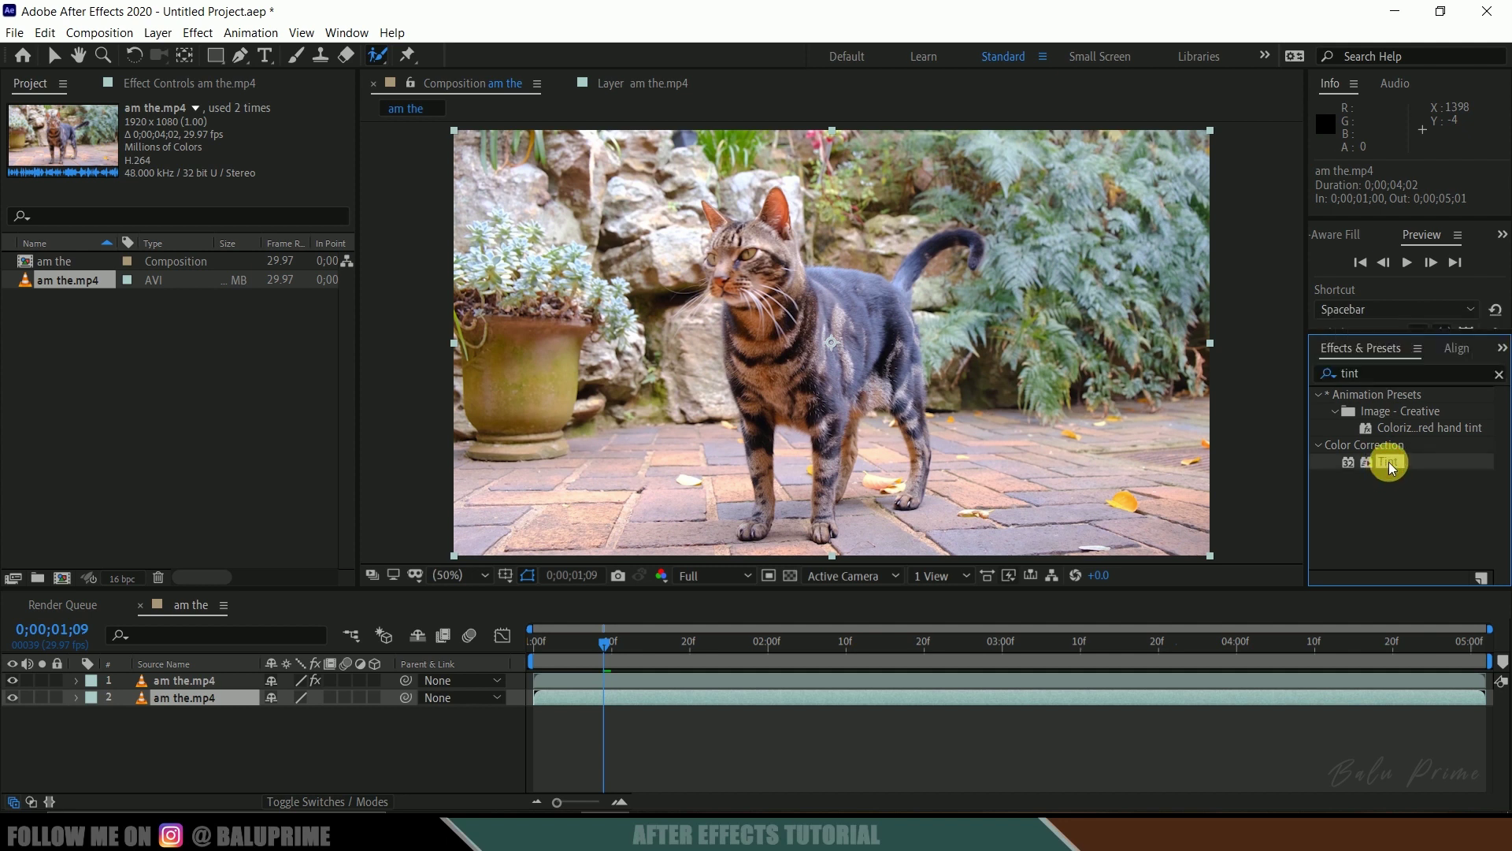
left_click_drag(1389, 467, 196, 702)
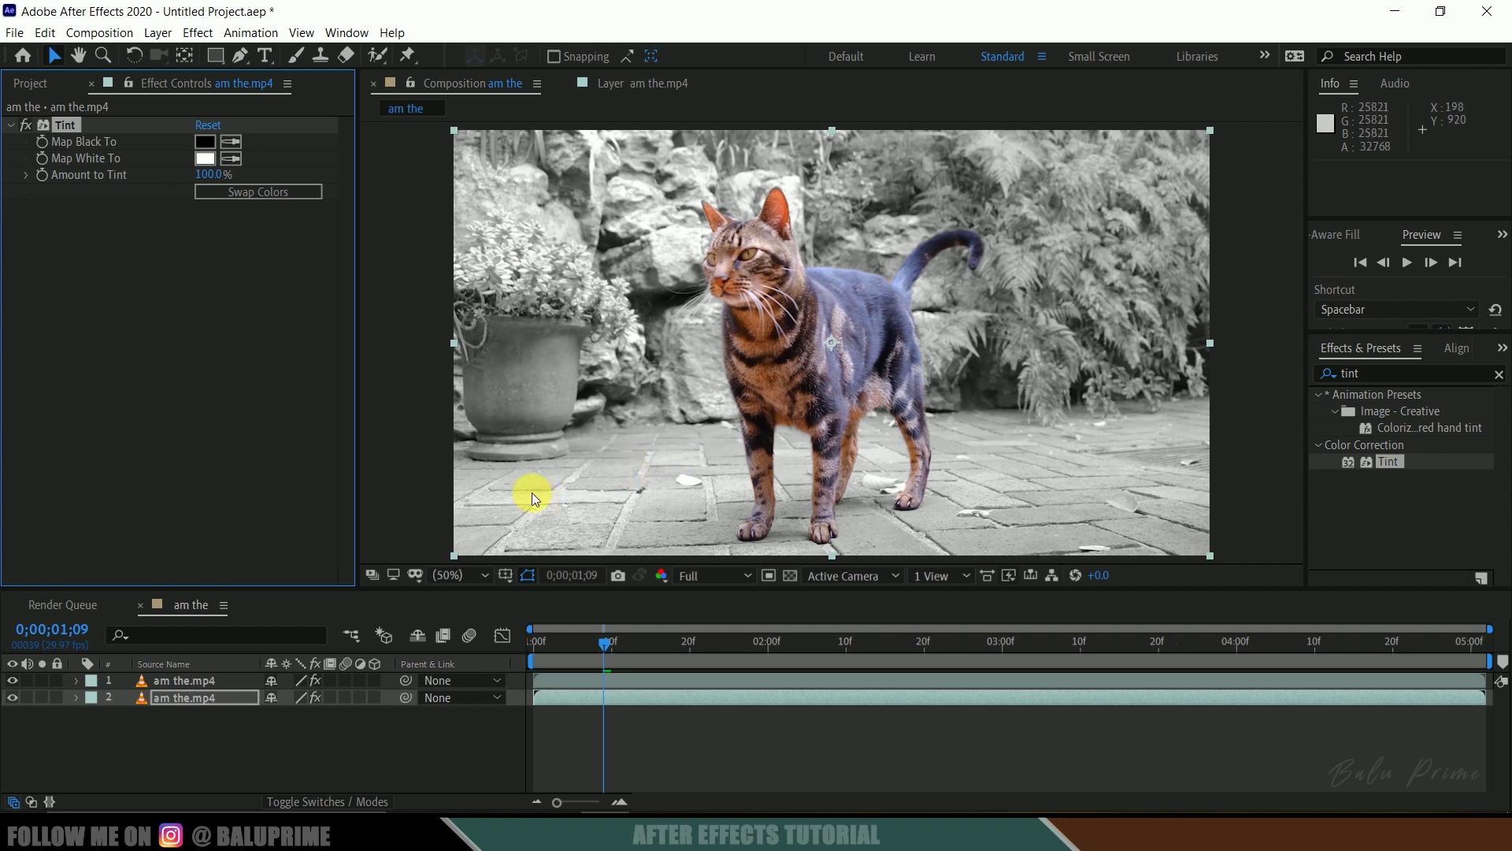
key("ctrl+t")
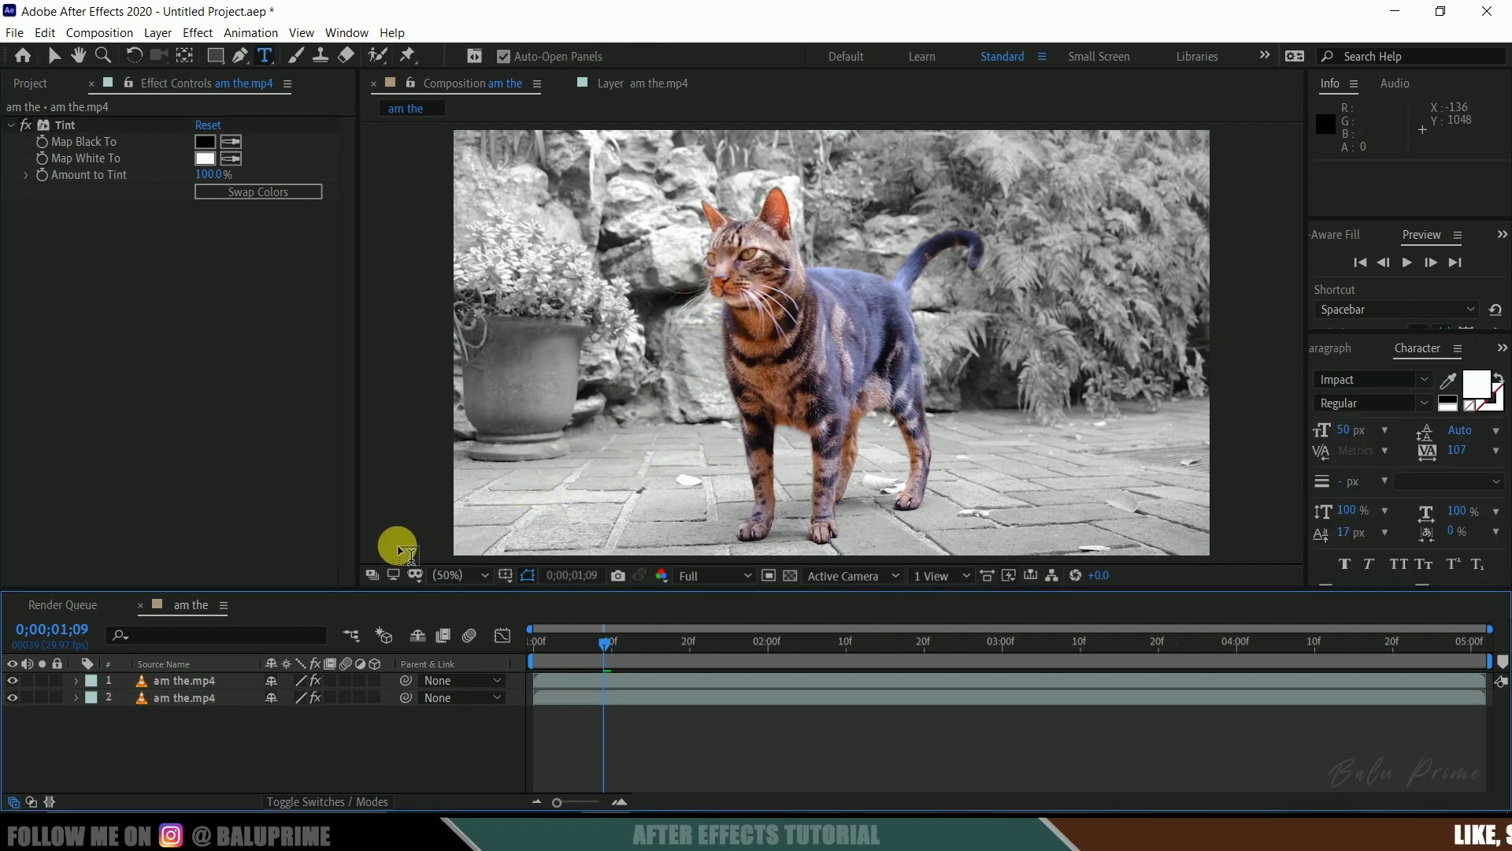
Create an AM CAT text layer on the canvas.
left_click(185, 701)
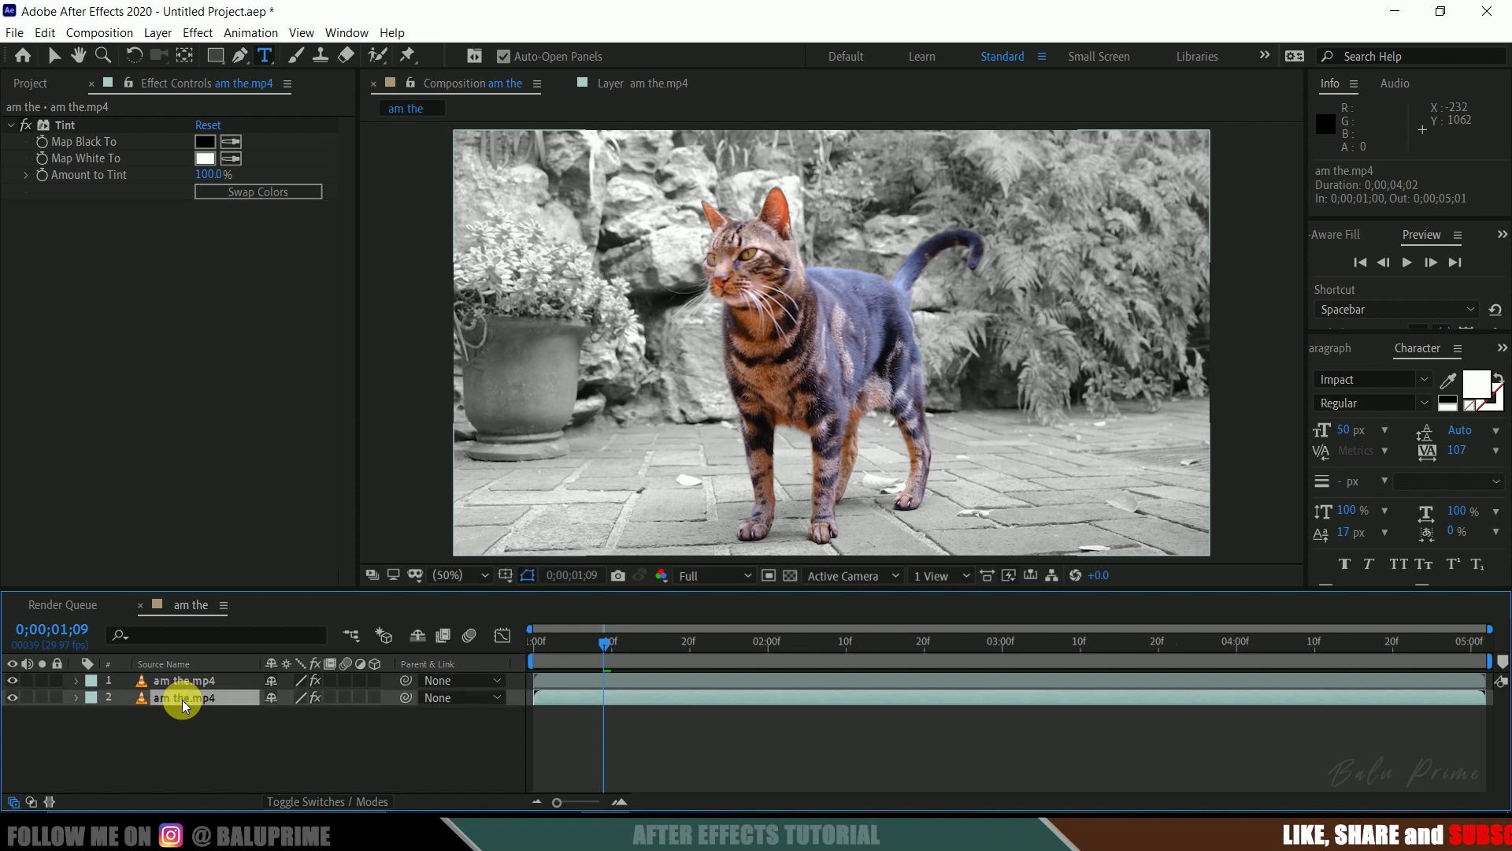
left_click(266, 55)
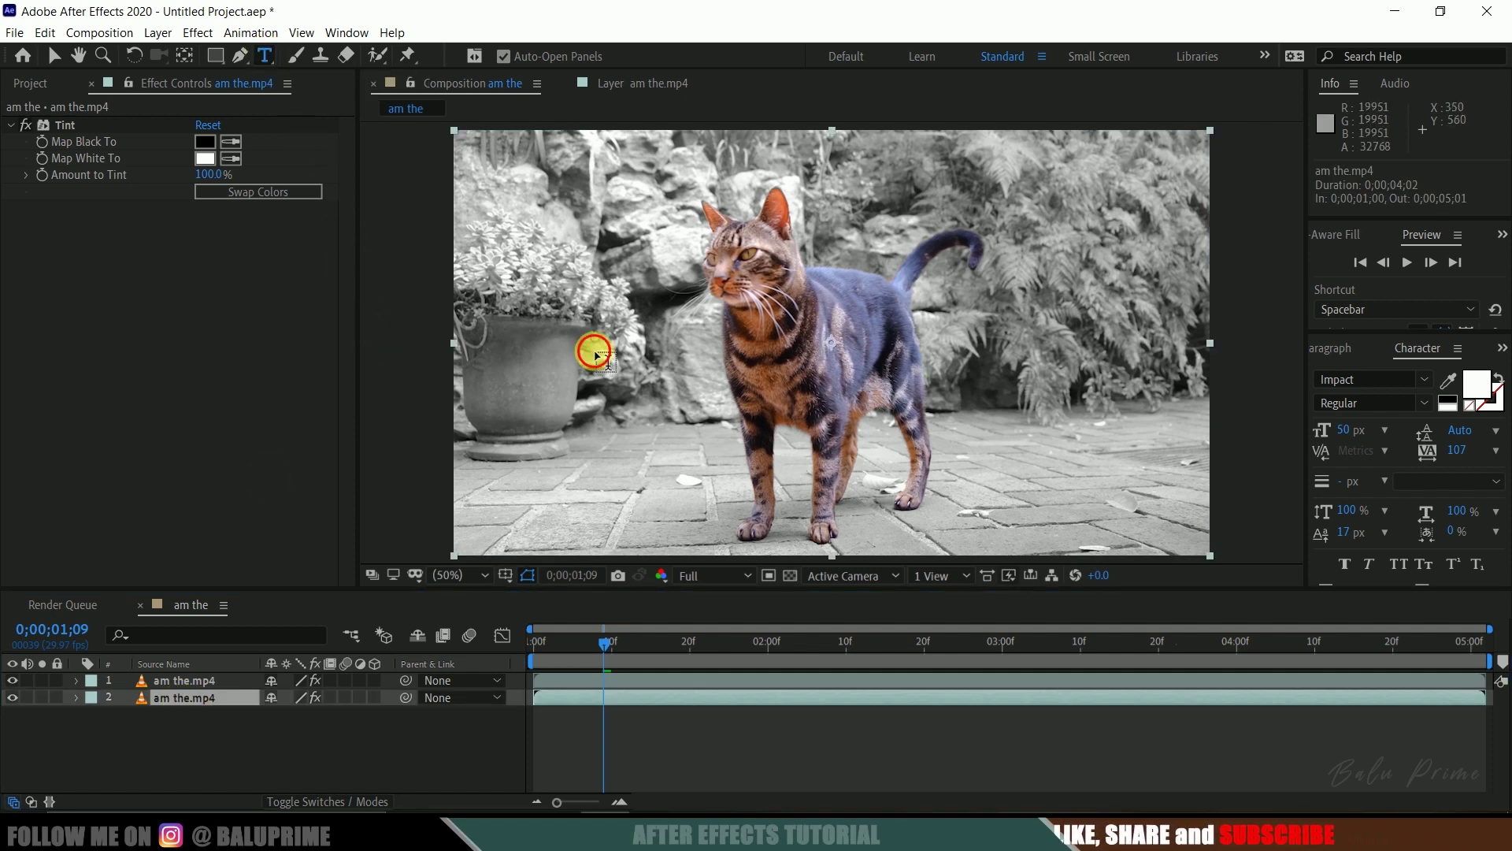
left_click(591, 344)
type("AM")
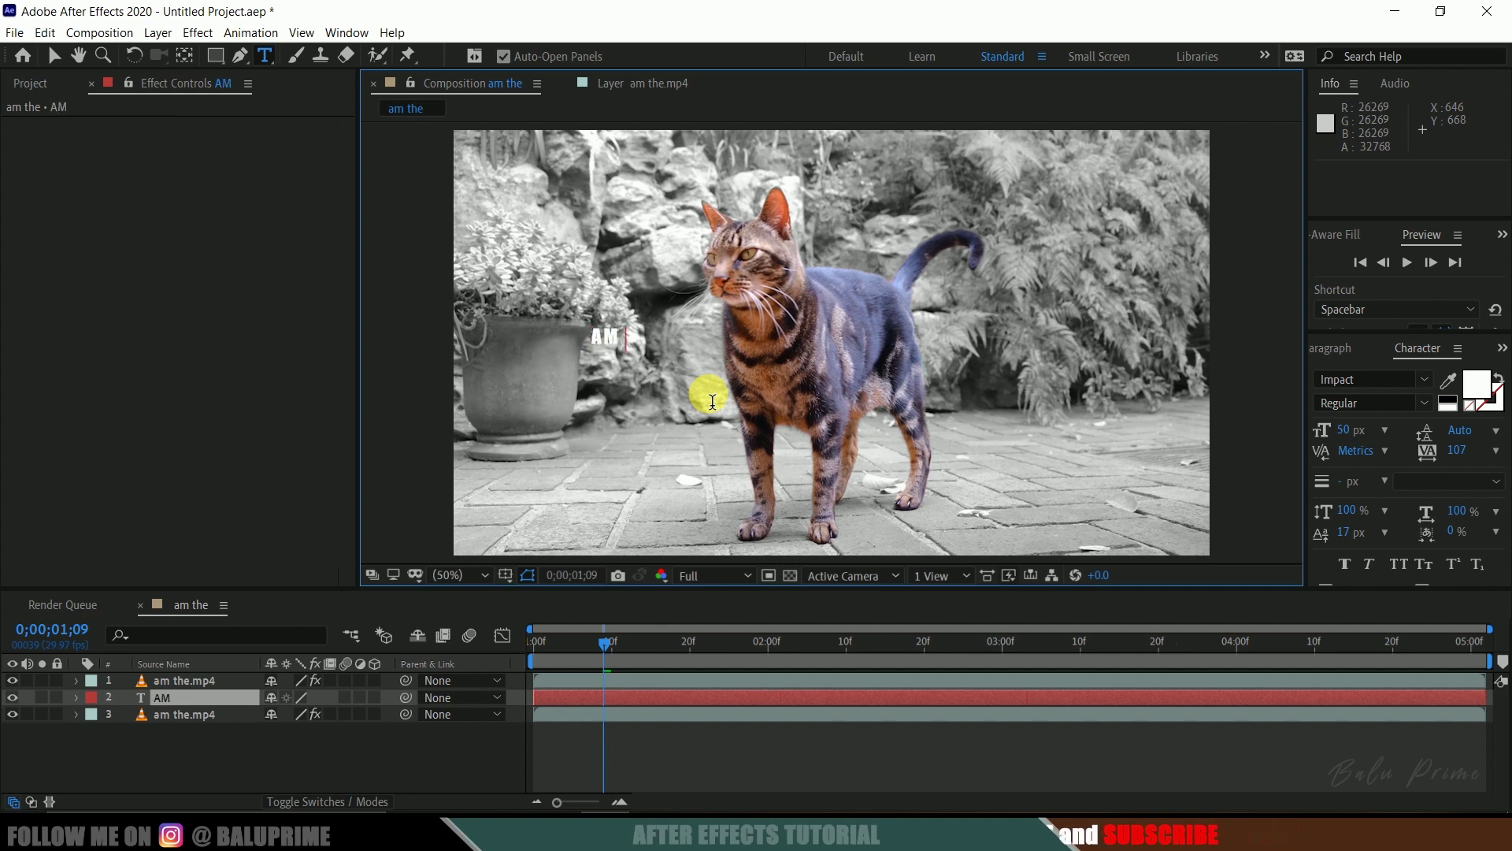
type(" CAT")
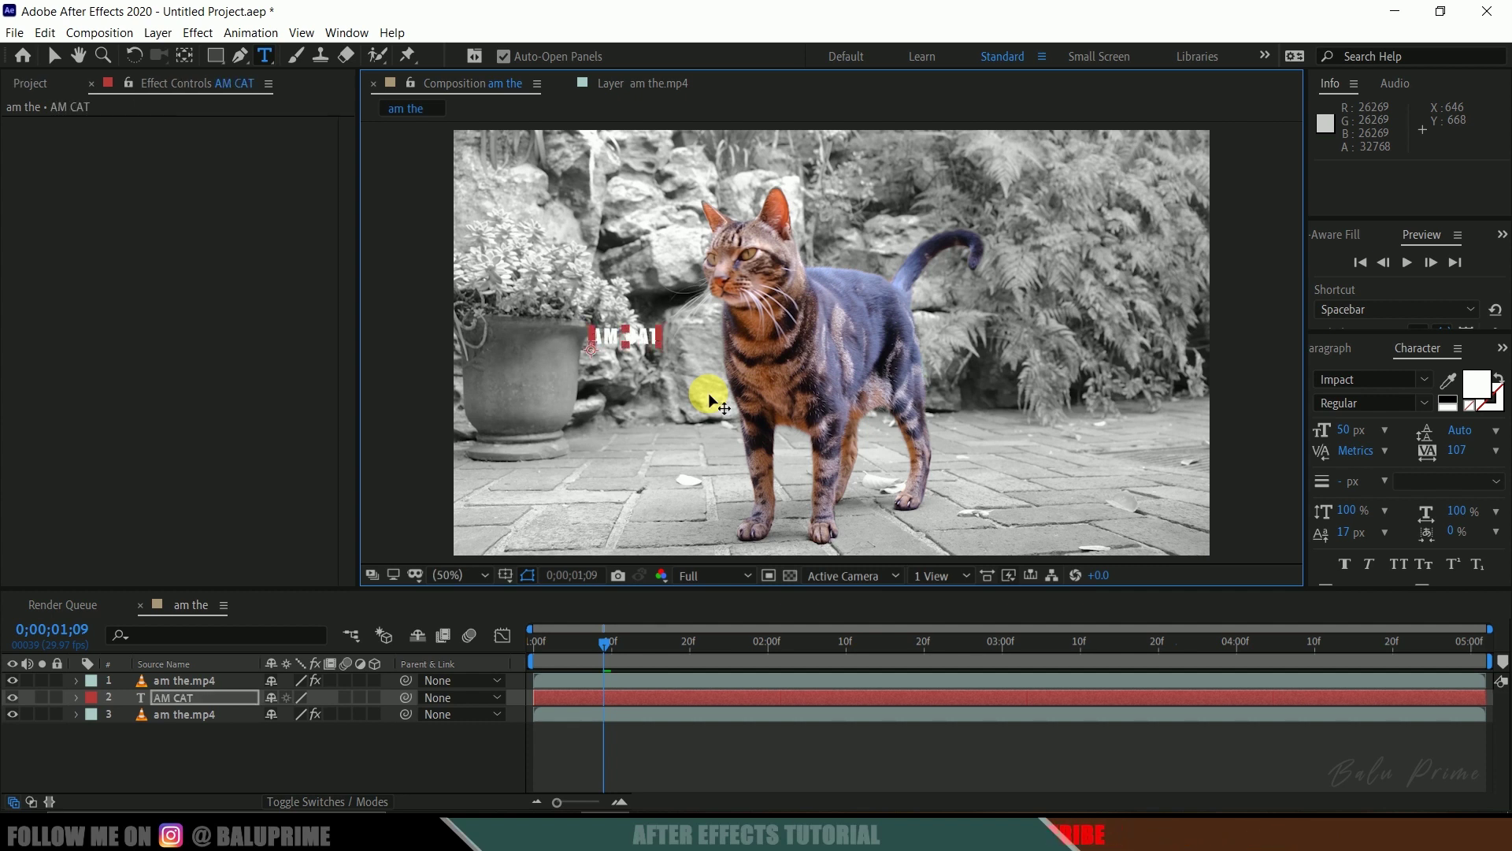
Scale AM CAT to 1030%, shift it lower-left, and stack it behind the cat layer.
left_click(202, 698)
key("s")
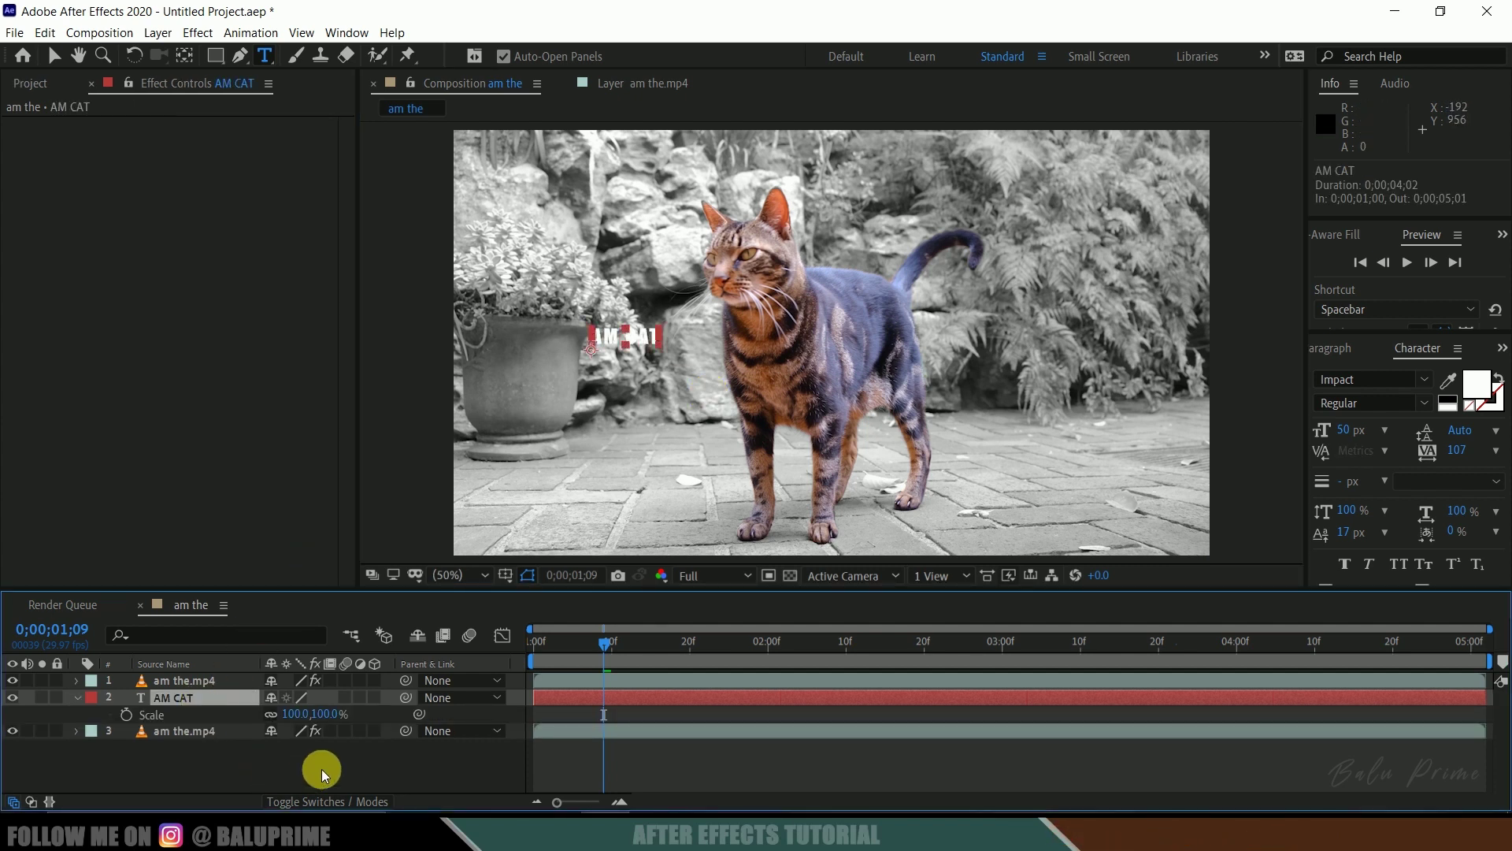
left_click_drag(331, 713, 1260, 699)
left_click(54, 55)
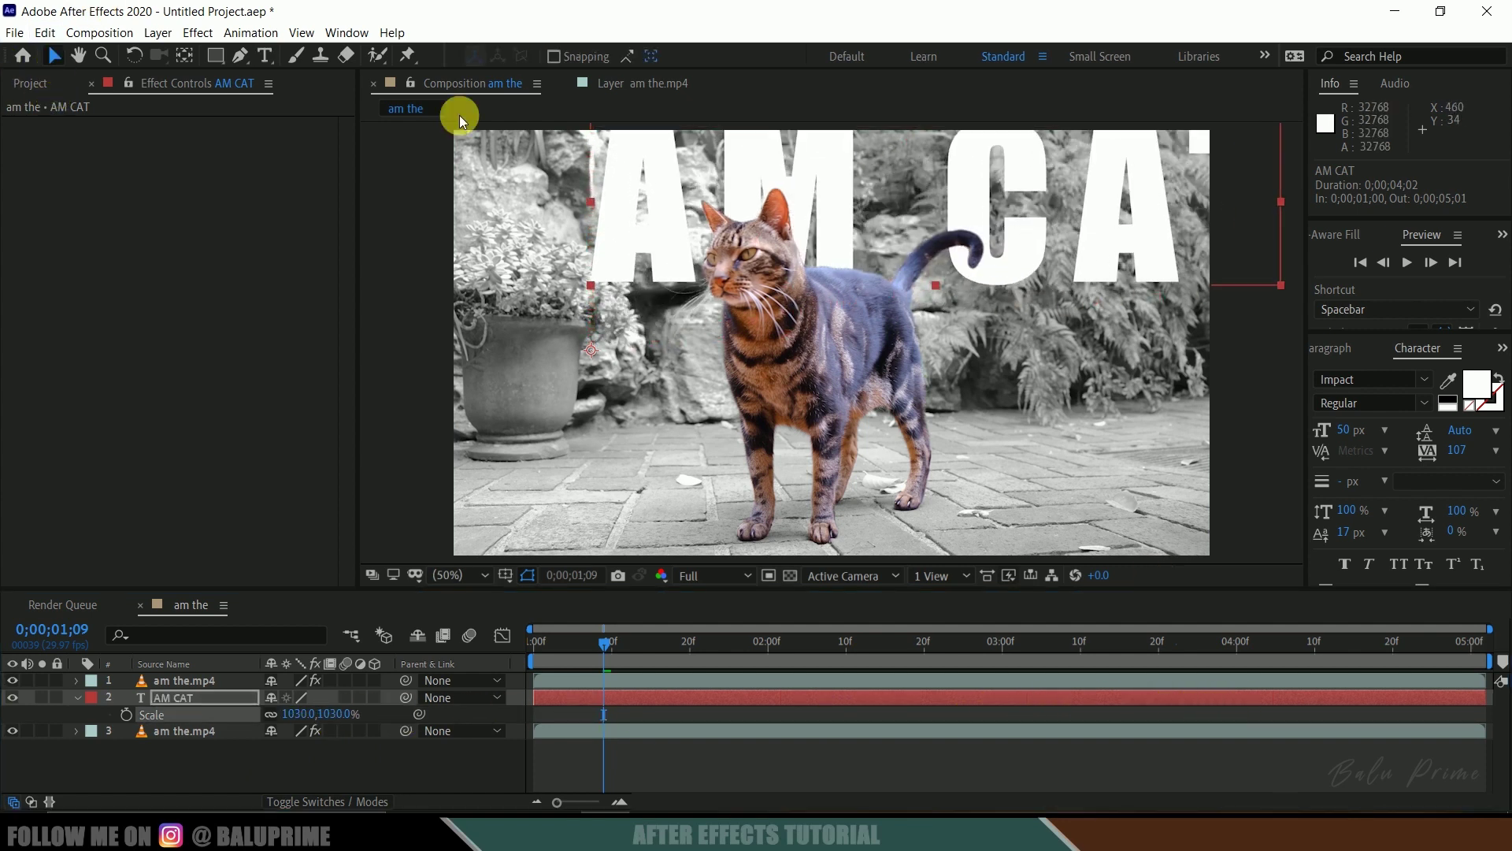
left_click_drag(1070, 236, 1010, 378)
left_click_drag(74, 693, 178, 682)
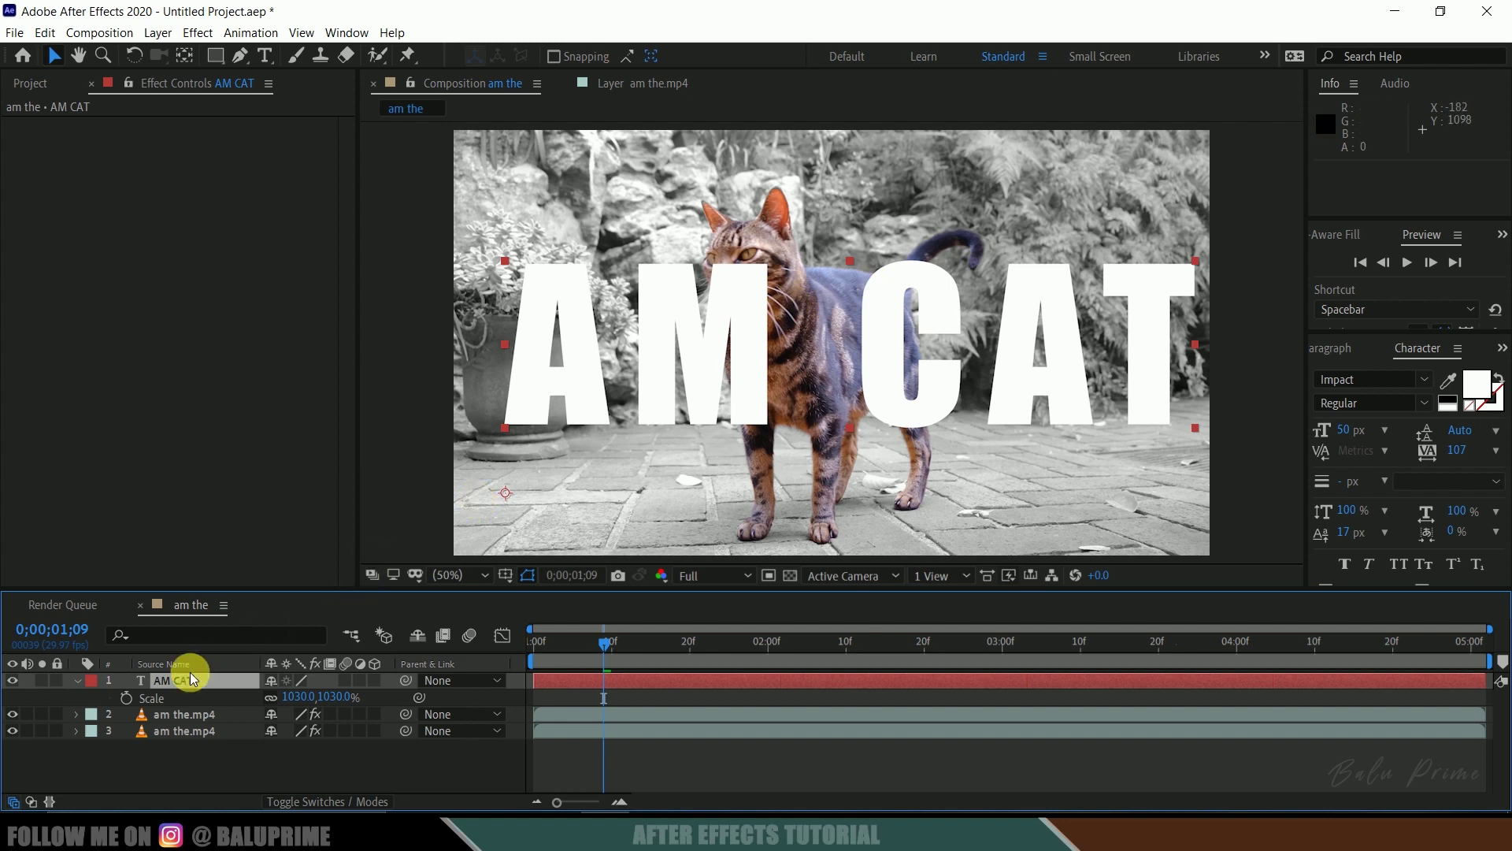
left_click_drag(182, 682, 187, 715)
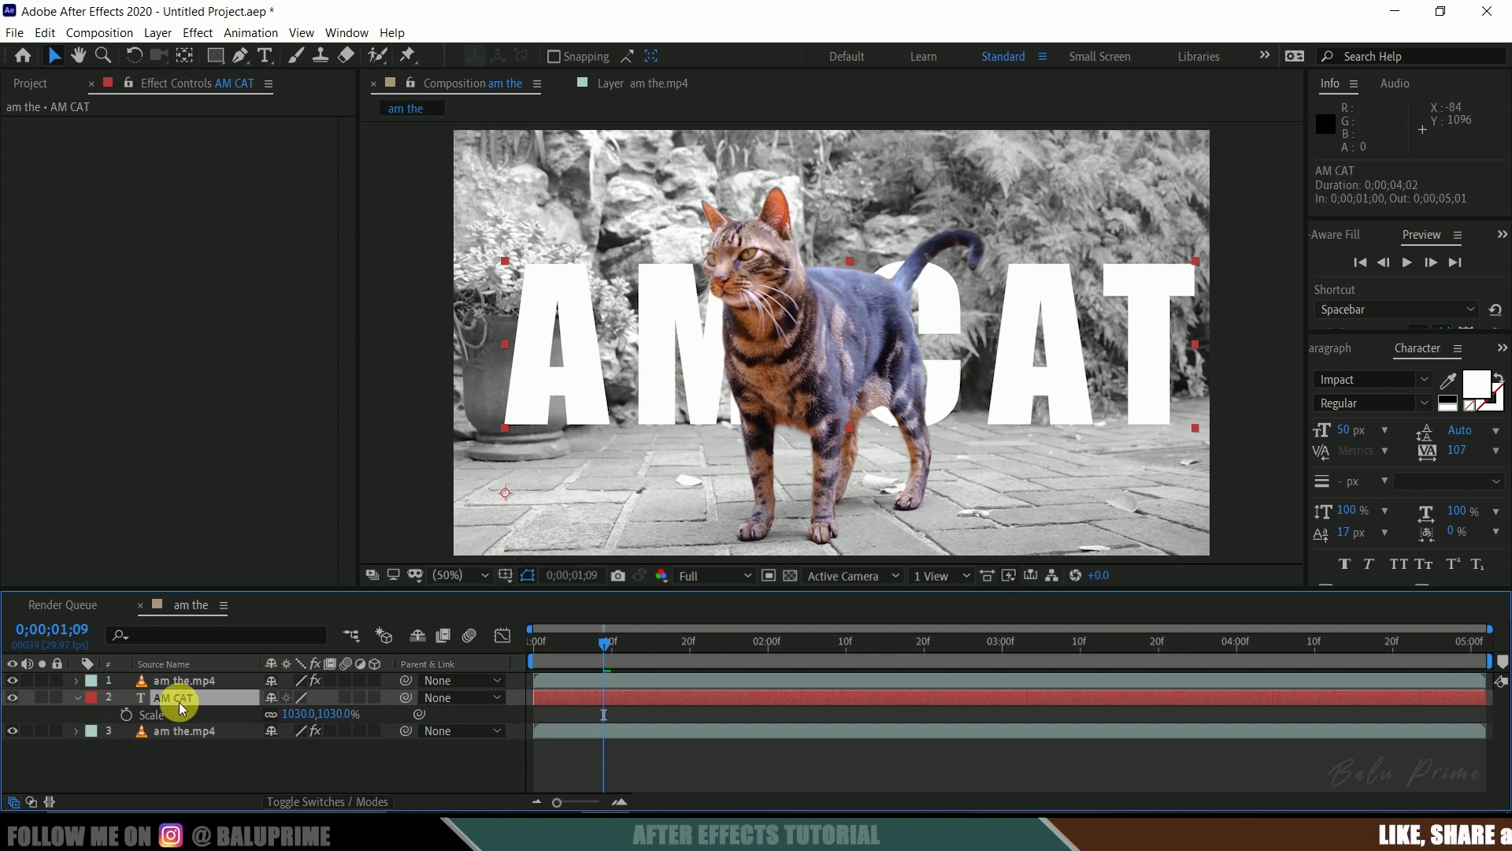
Change the AM CAT text fill colour from white to pure red, FF0000.
double_click(675, 698)
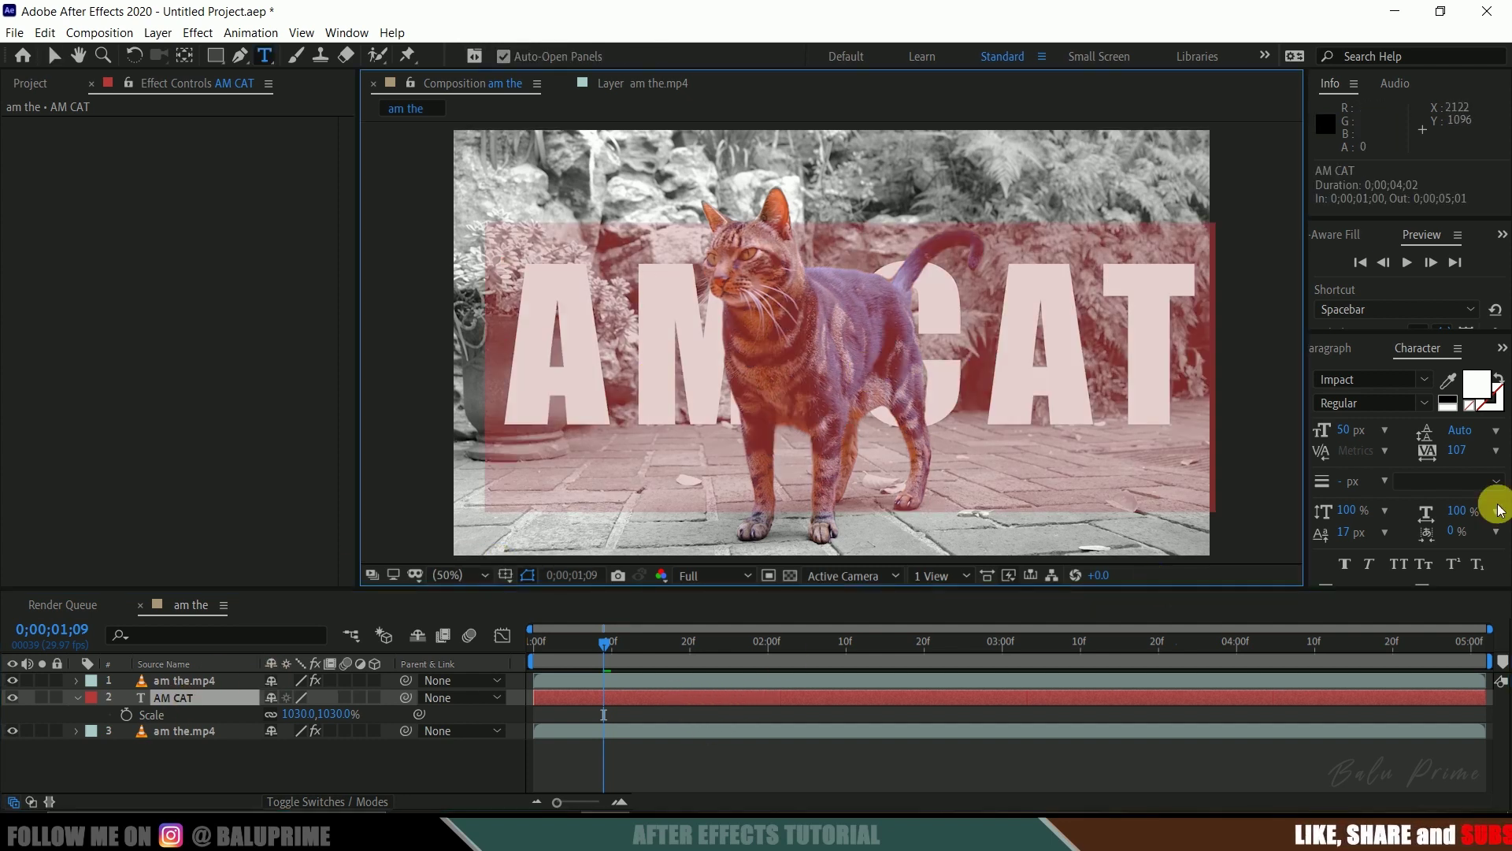
left_click(1479, 386)
mouse_move(1245, 337)
left_mouse_down()
mouse_move(1316, 253)
mouse_move(1252, 288)
left_mouse_up()
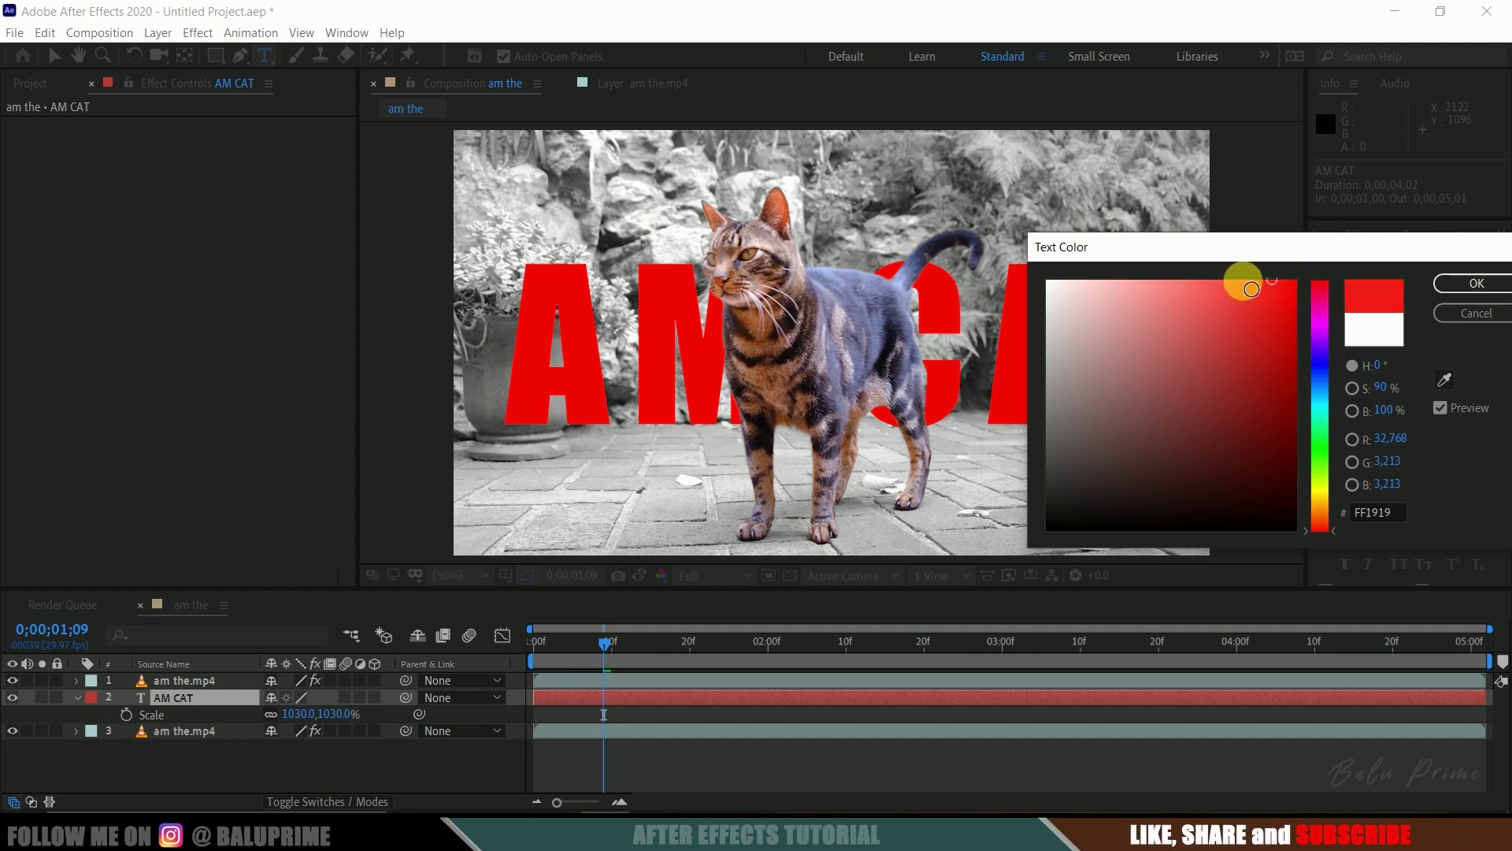
left_click(1457, 284)
left_click(570, 701)
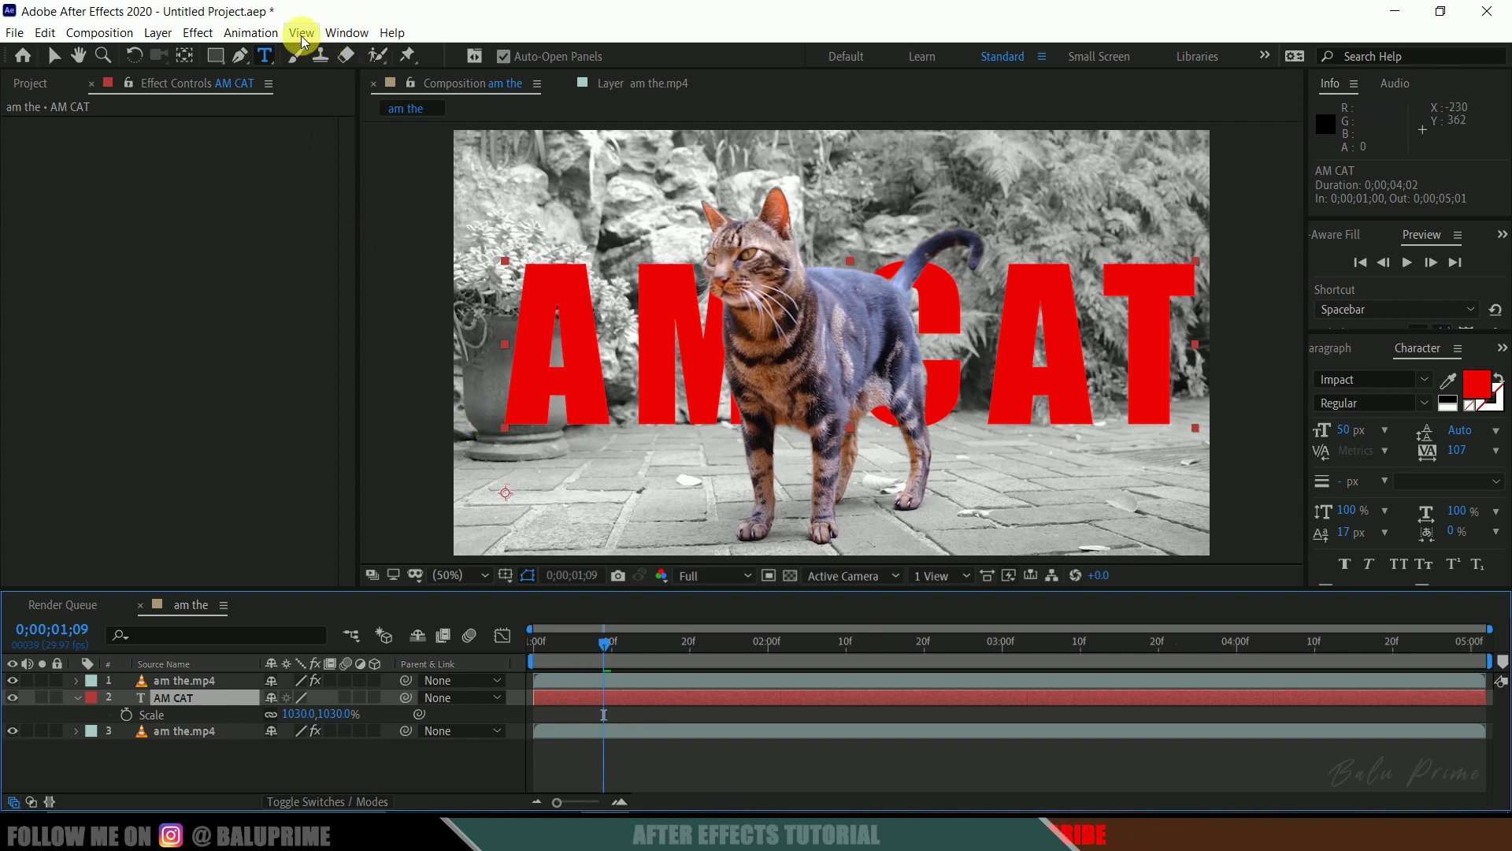
Show the Effects & Presets panel and search 'shad' to find Drop Shadow.
left_click(347, 35)
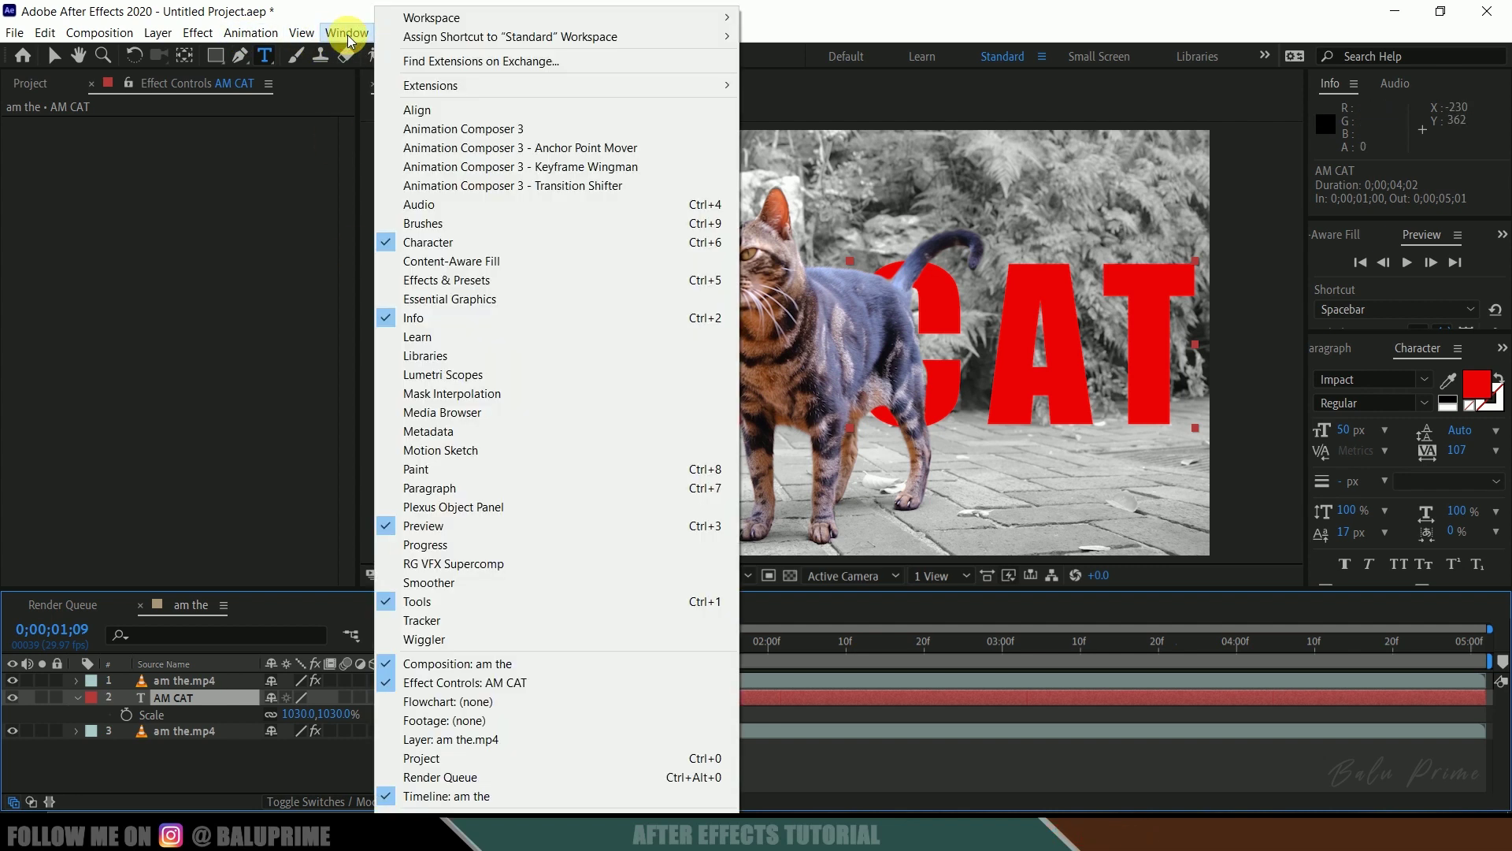
left_click(465, 287)
left_click(1411, 378)
type("tint")
key("ctrl+a")
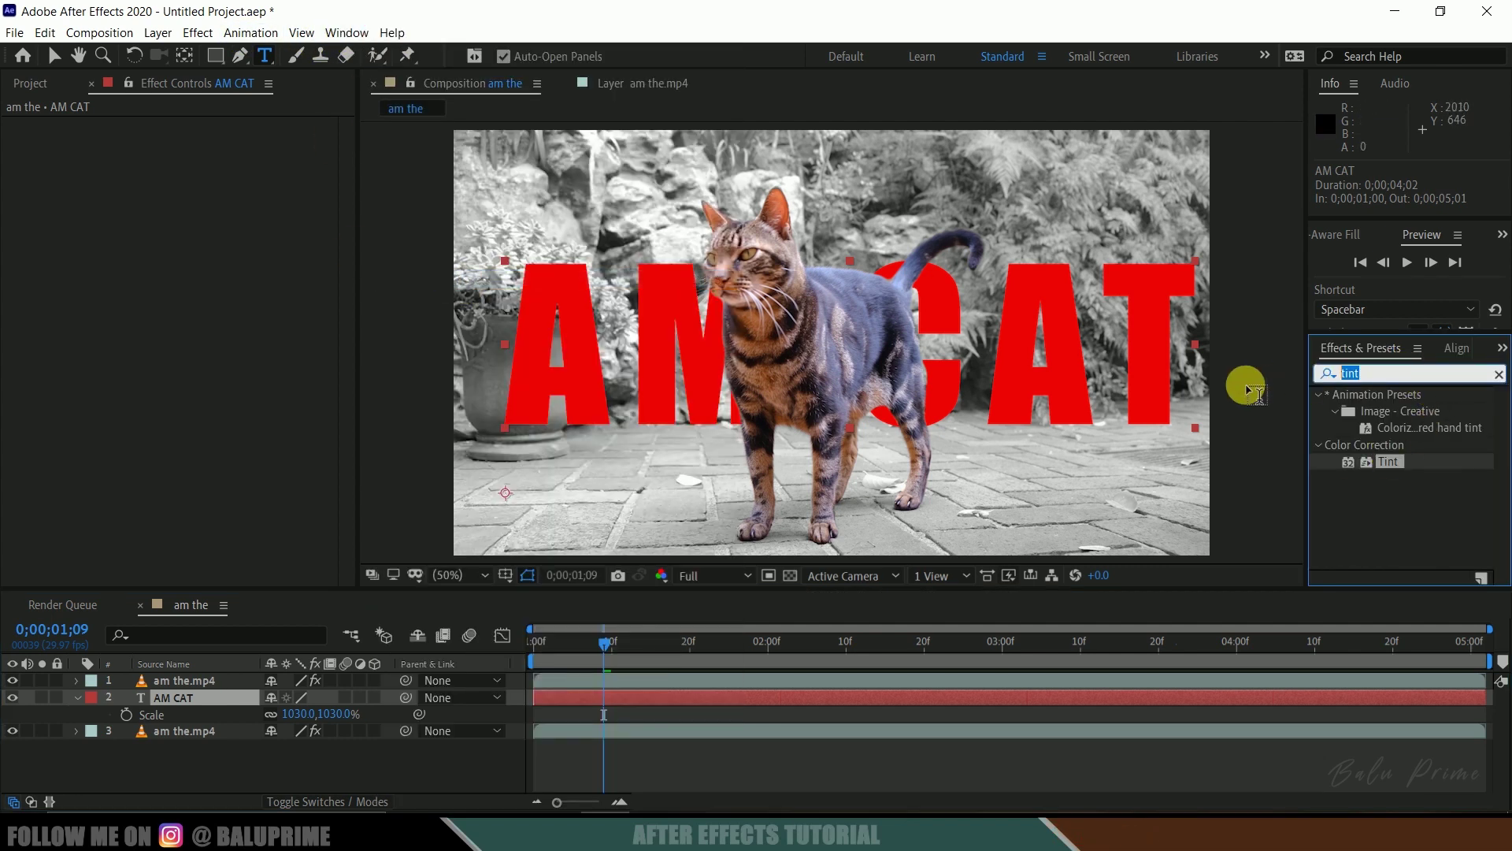
type("shadow")
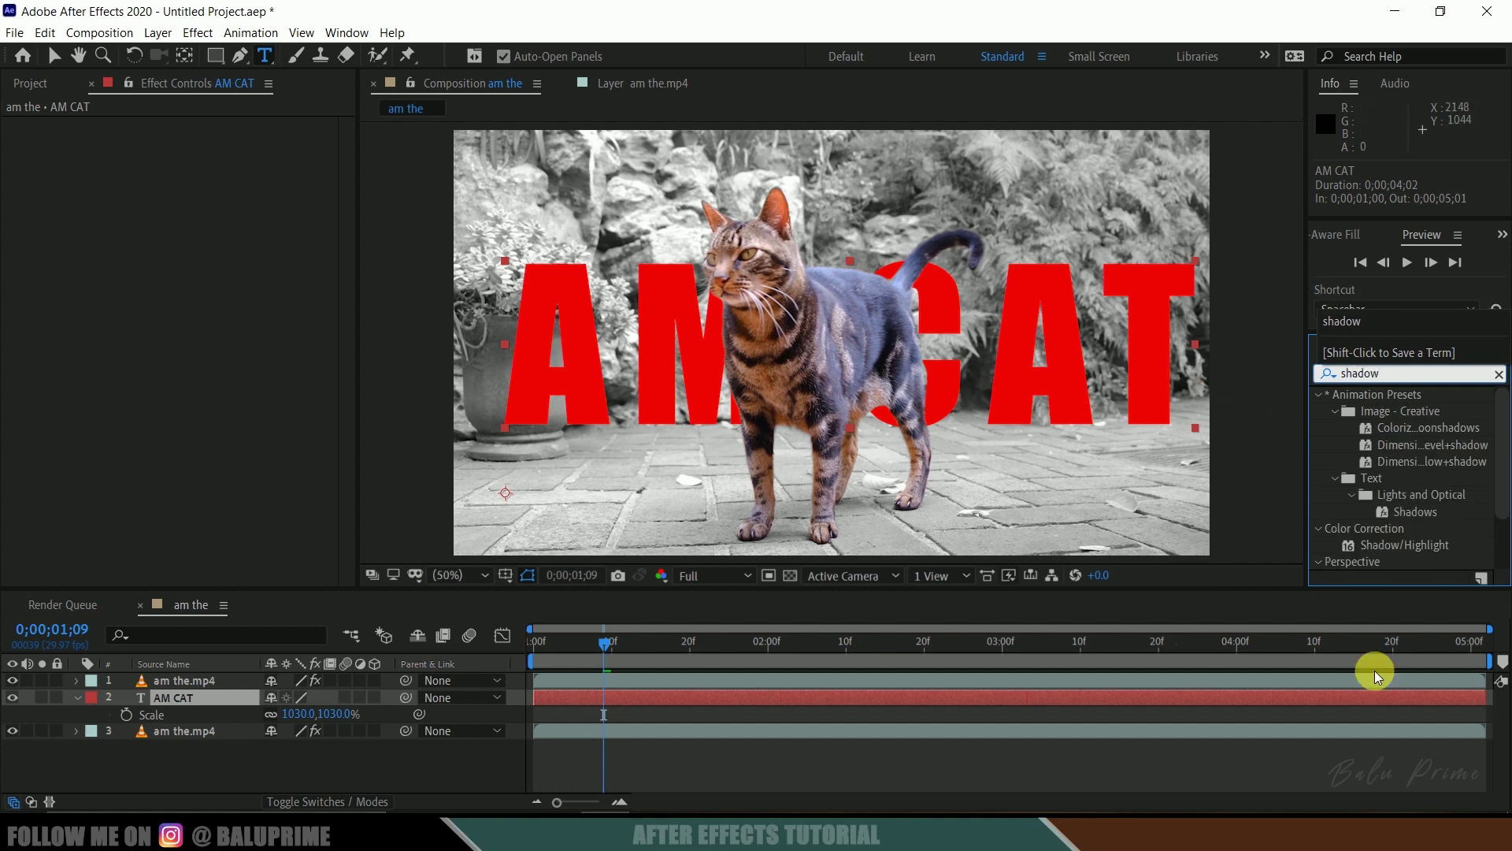
scroll(1444, 515, "down", 2)
Apply Drop Shadow to the AM CAT layer with 100% opacity and distance 15.
left_click_drag(1407, 510, 611, 704)
key("v")
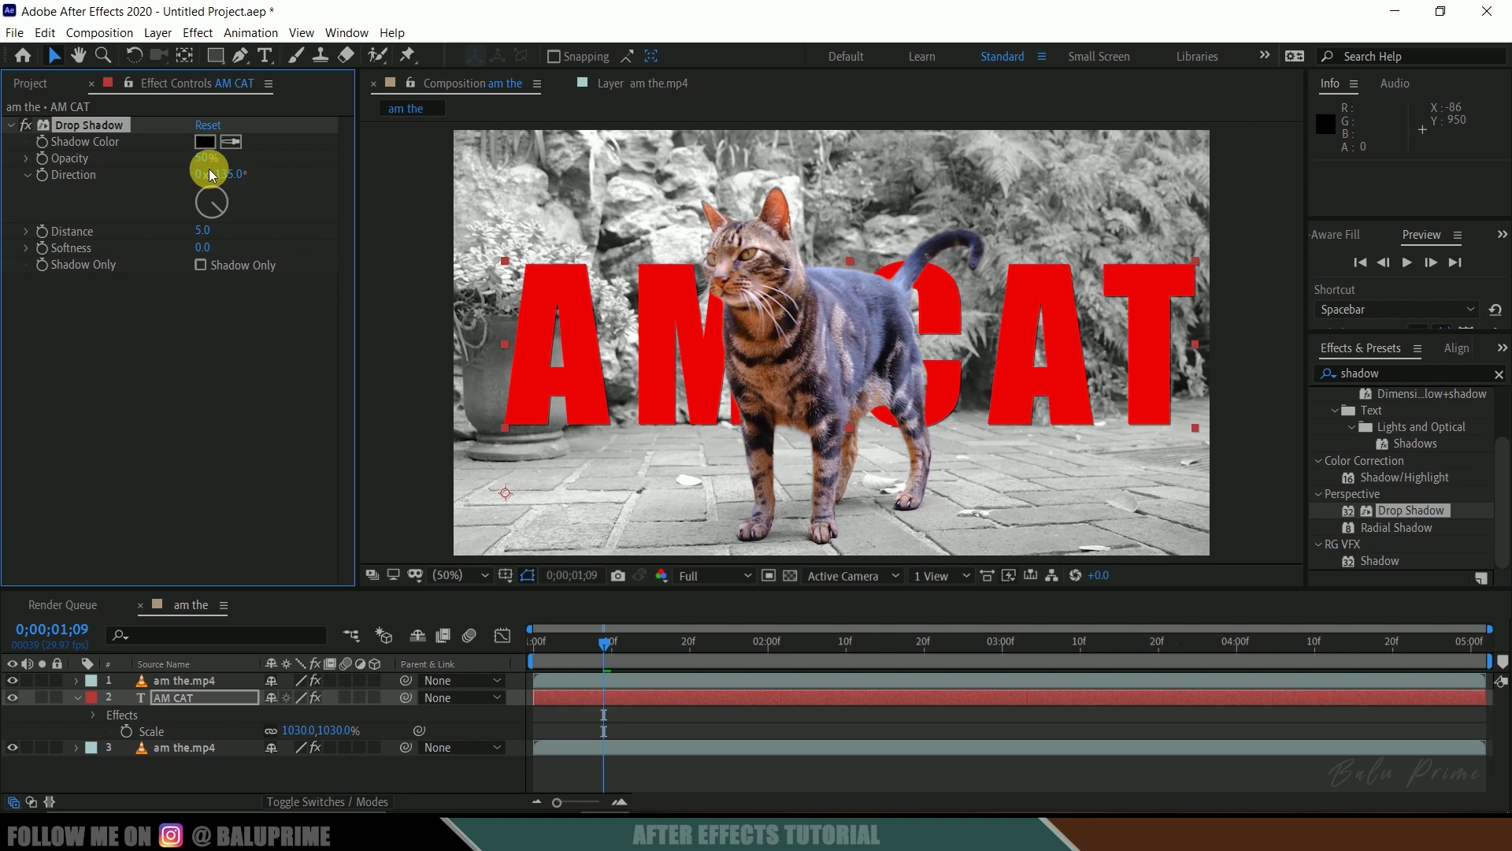
left_click_drag(209, 161, 479, 155)
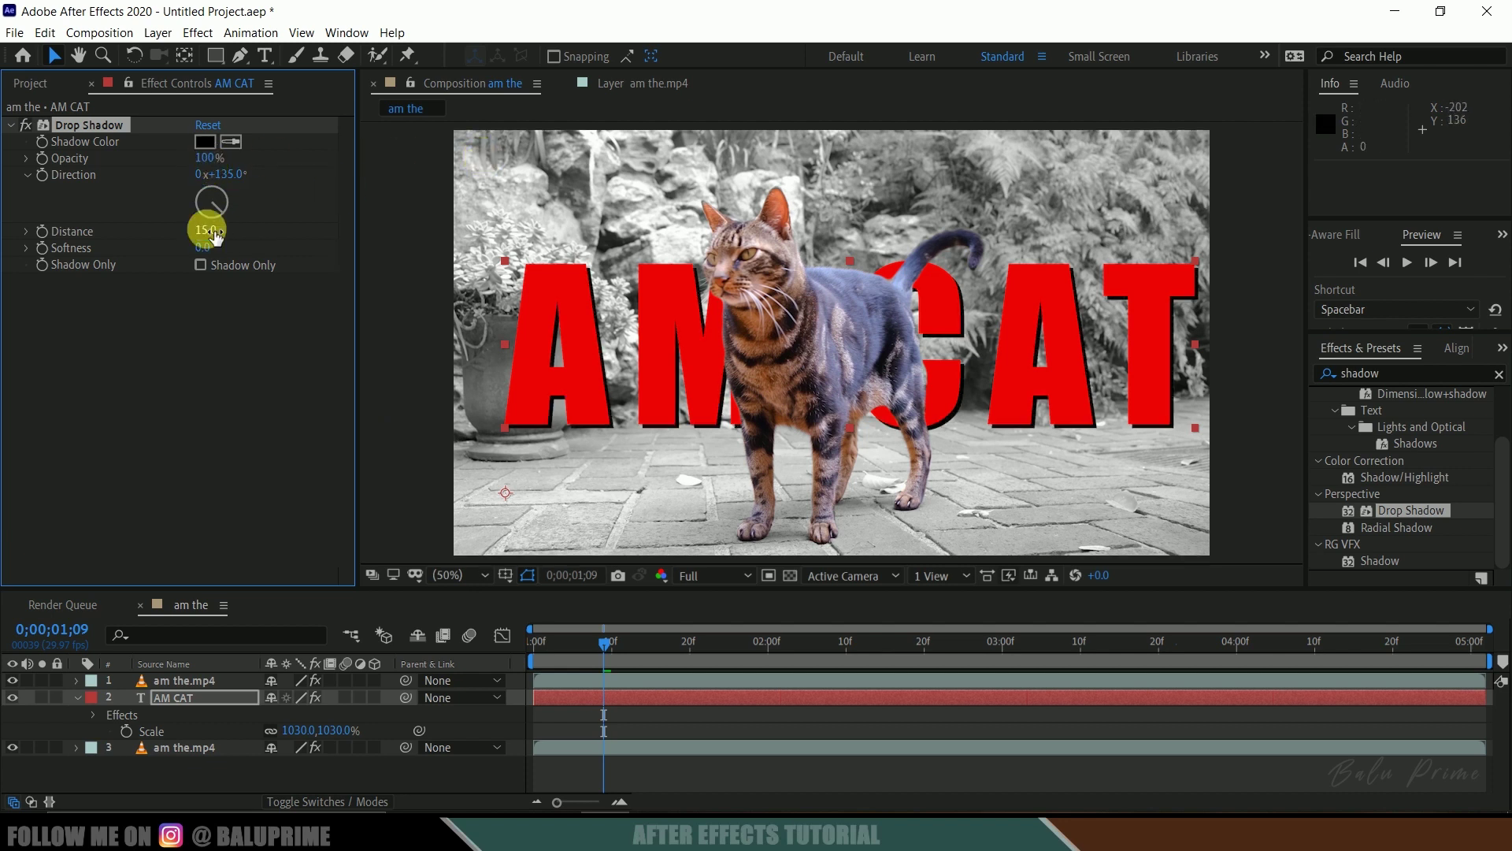
Play back the composition with the Spacebar to preview the cat over the red text.
key("space")
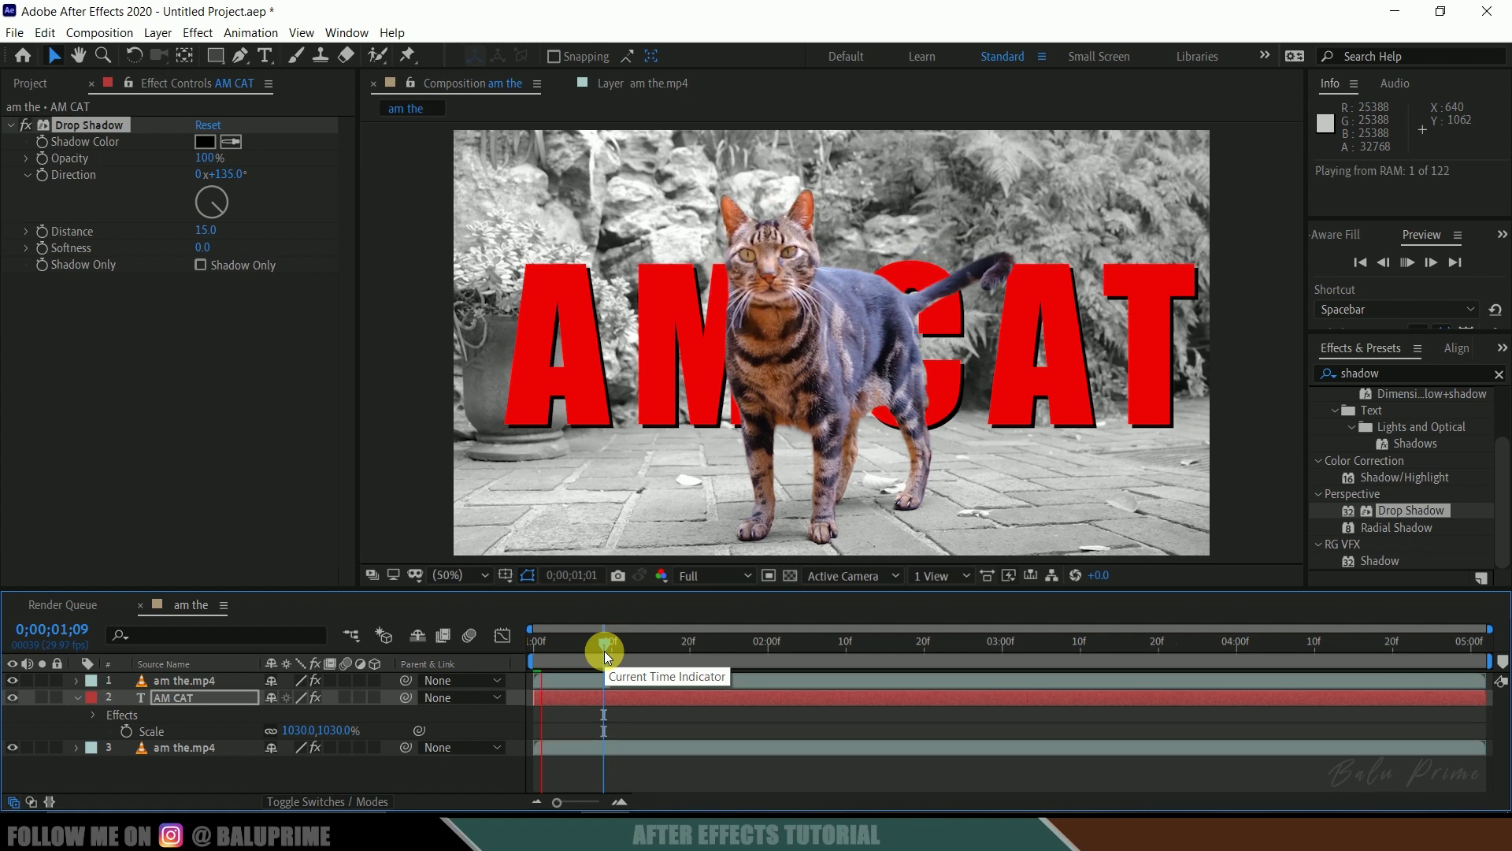